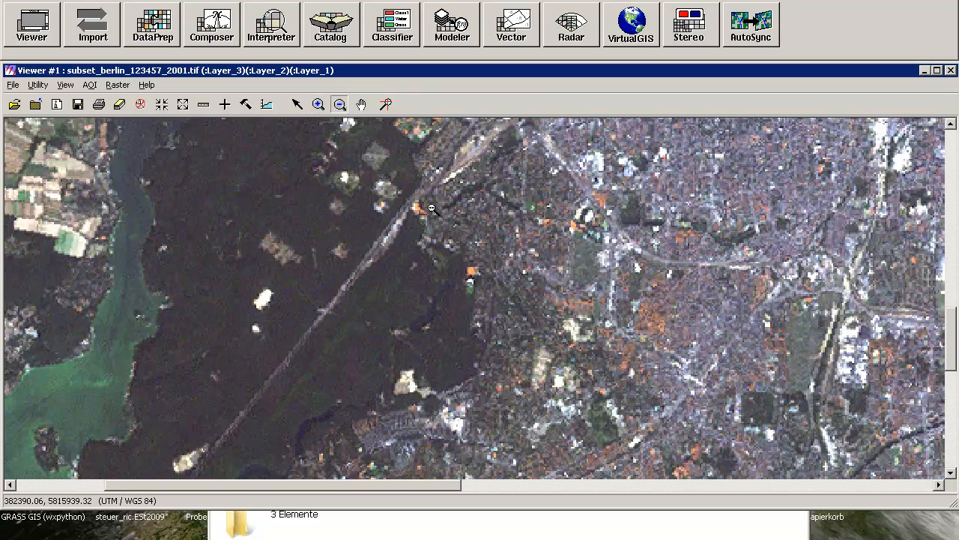
Open the unsupervised Isodata classification setup from the classification tools
click(681, 319)
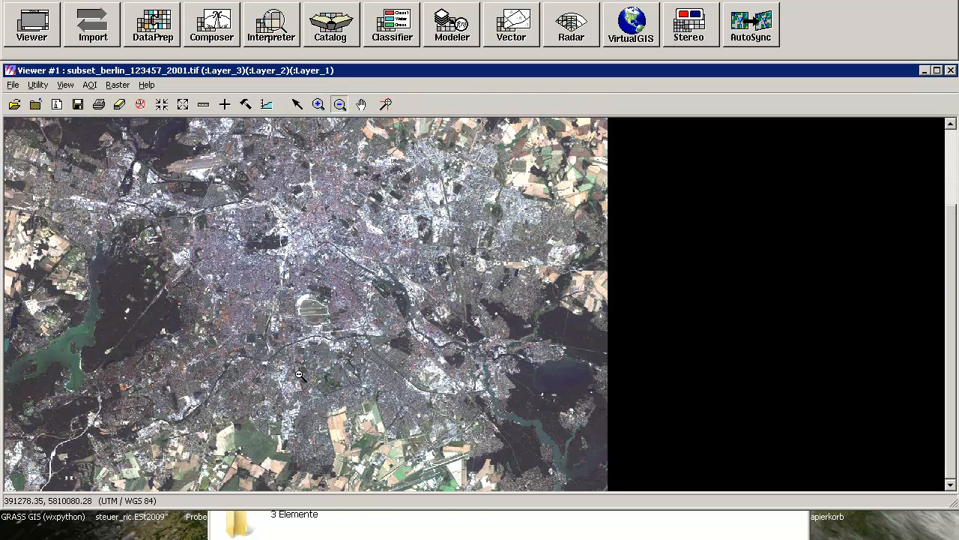
click(411, 32)
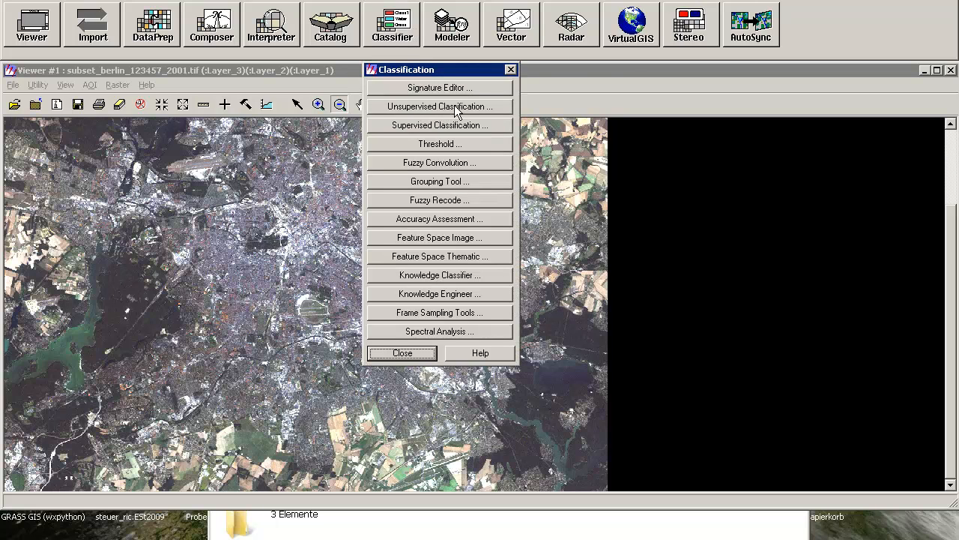
click(457, 108)
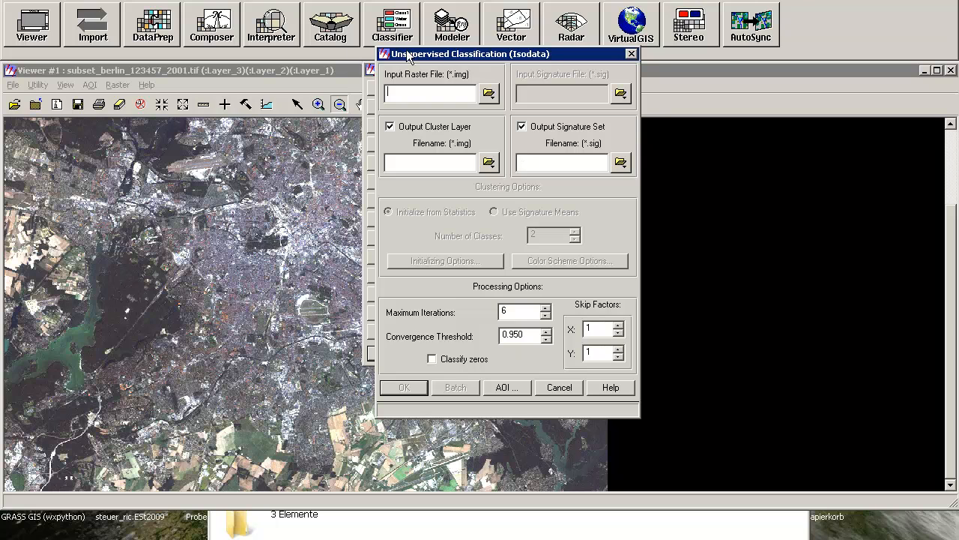
click(369, 70)
click(420, 97)
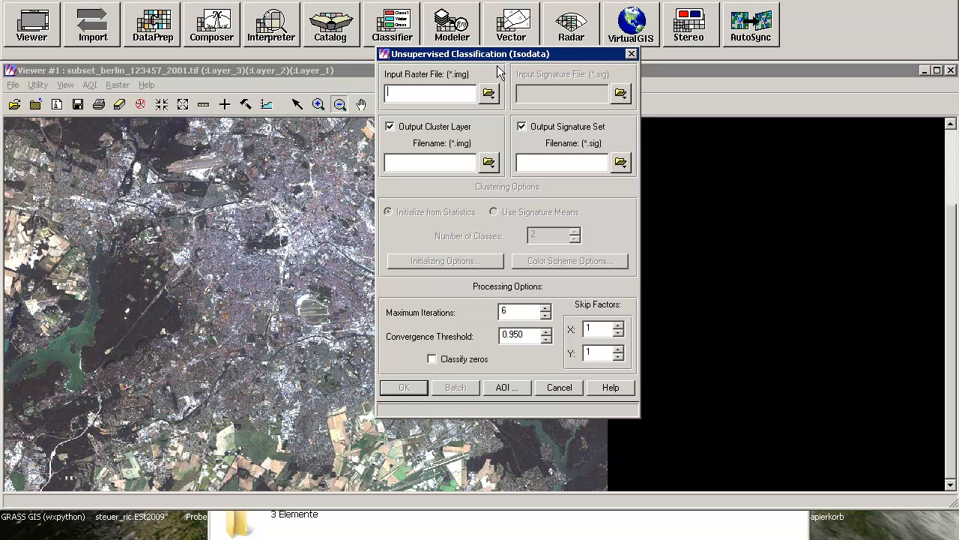
click(489, 92)
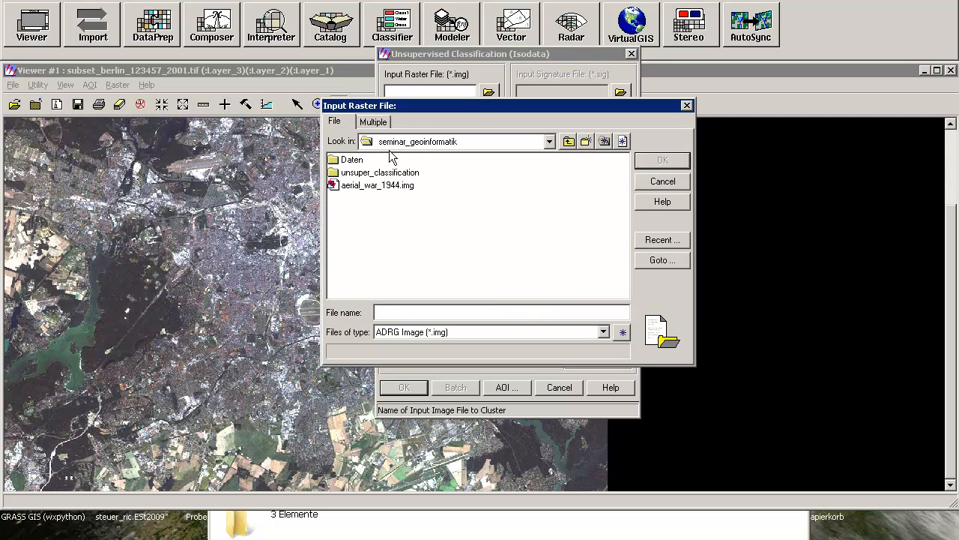
double_click(351, 173)
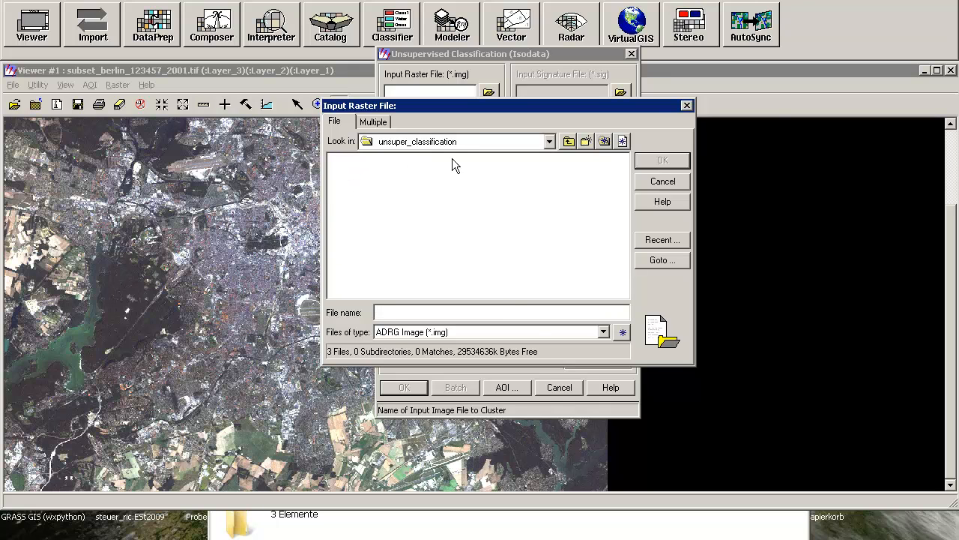
click(686, 106)
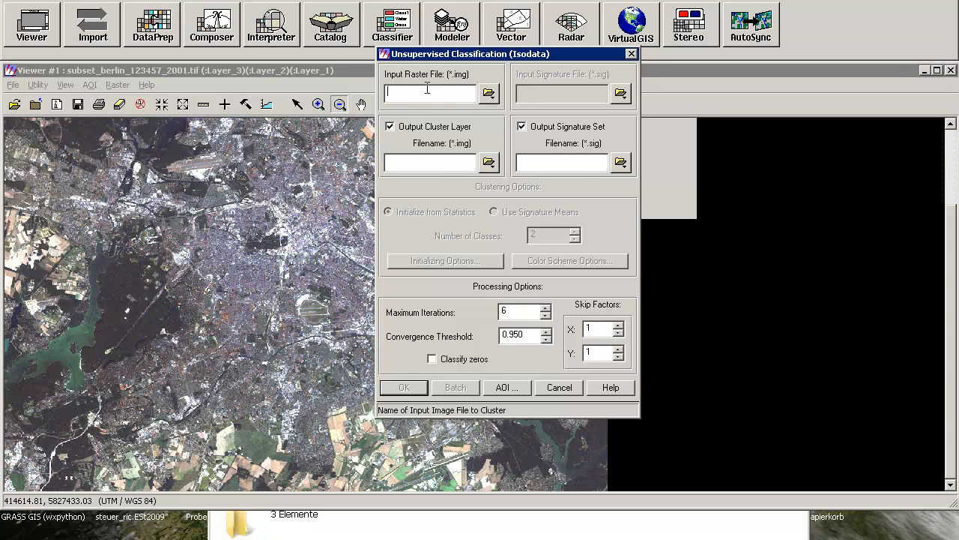
Set subset_berlin_123457_2001.tif from the unsuper_classification folder as input raster, listing all file-based raster formats to find it
click(488, 93)
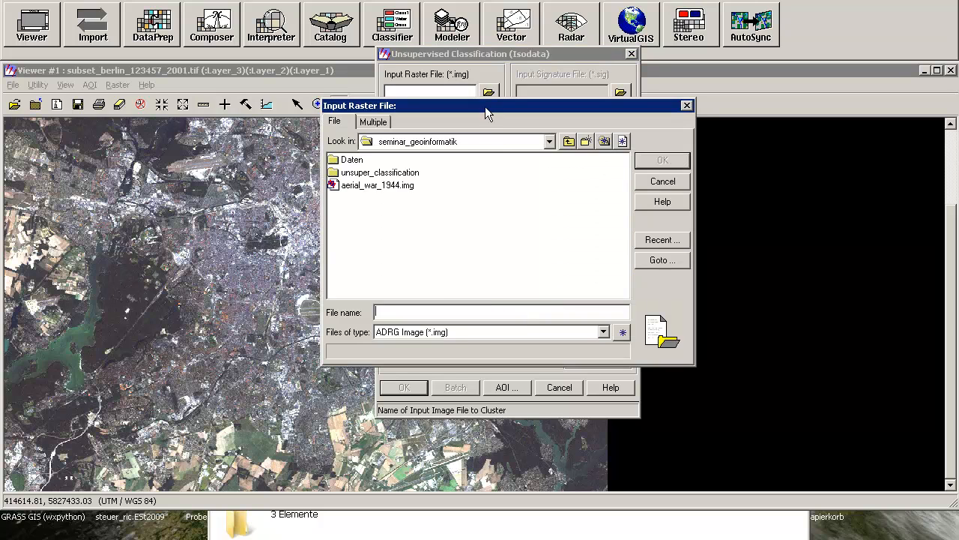
double_click(409, 174)
click(445, 332)
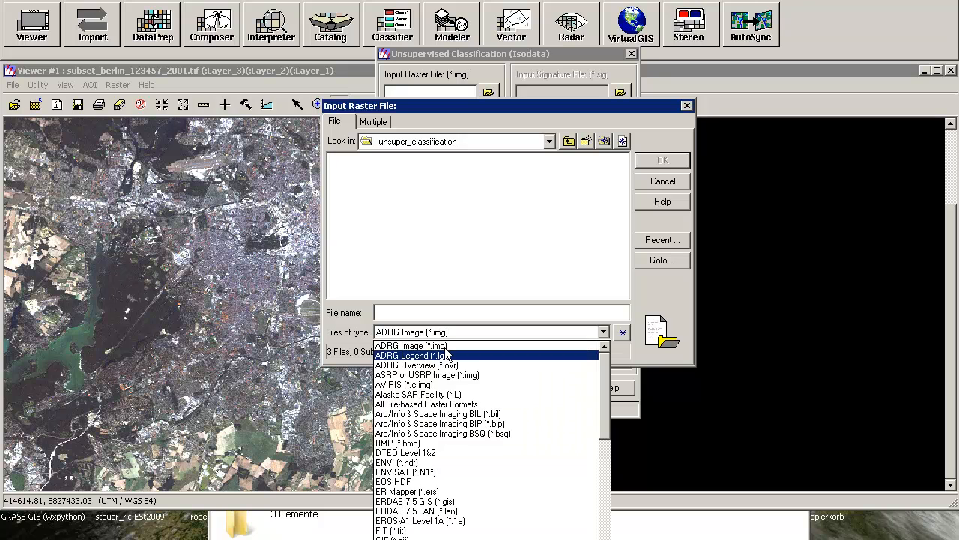
click(450, 404)
click(367, 162)
click(663, 159)
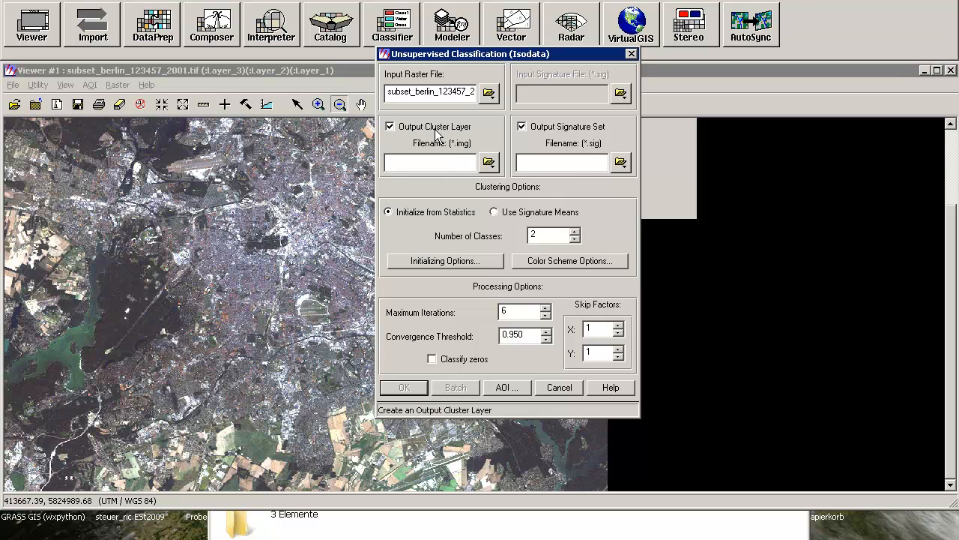
Name the output cluster layer unsuper_14_berlin_2001 as an IMAGINE Image in the unsuper_classification folder
click(488, 163)
double_click(395, 173)
click(417, 332)
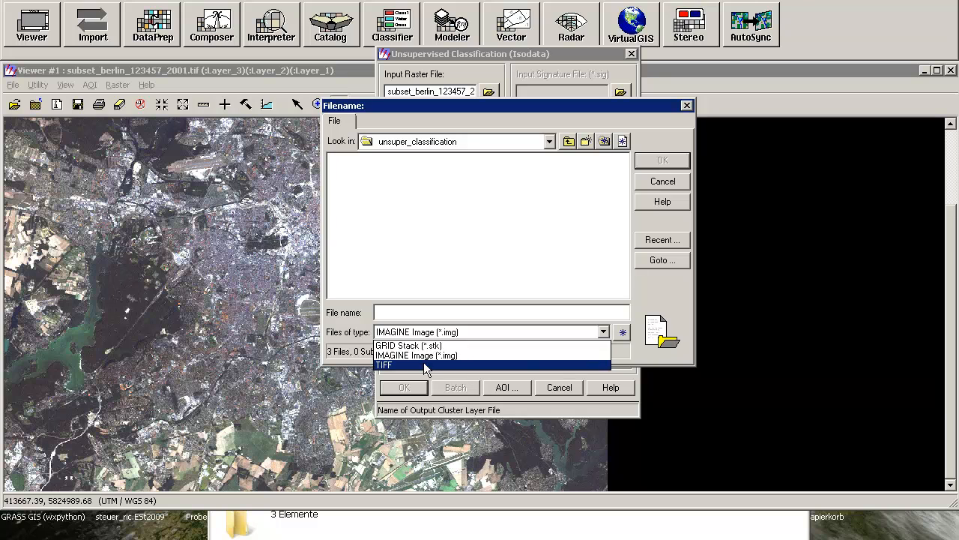
click(419, 355)
click(420, 313)
text(w)
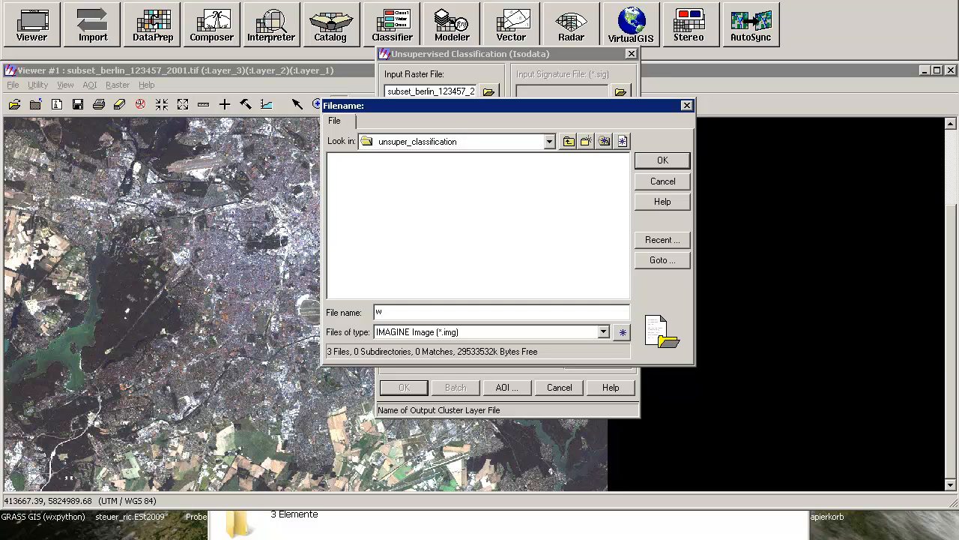
key(BackSpace)
text(unsuper_14_berlin_2001)
click(663, 161)
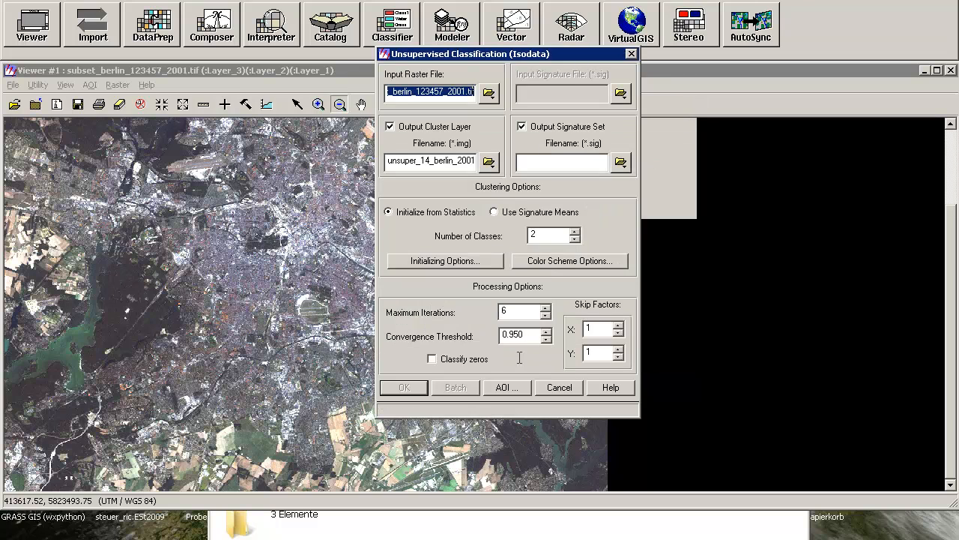
Name the output signature set unsuper_14_berlin_2001.sig in the unsuper_classification folder
click(620, 161)
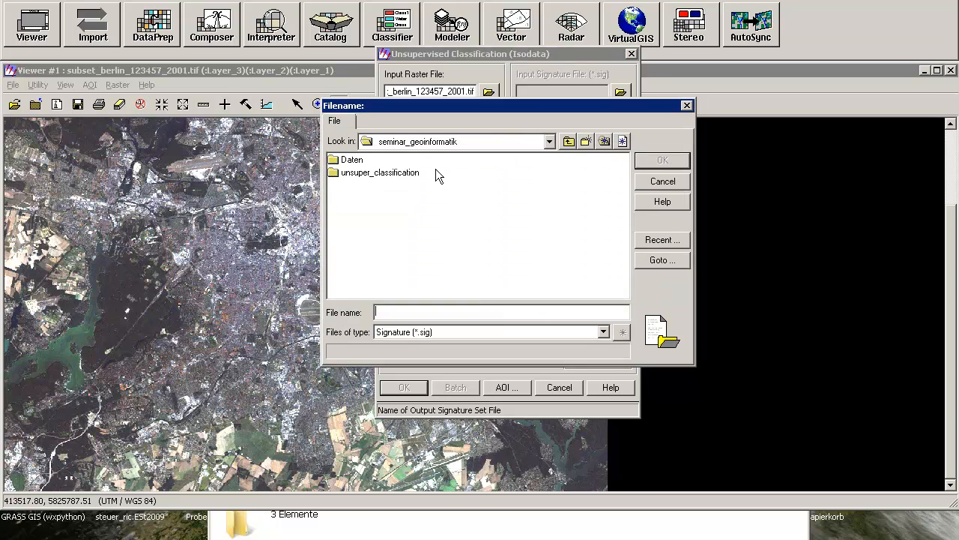
double_click(381, 172)
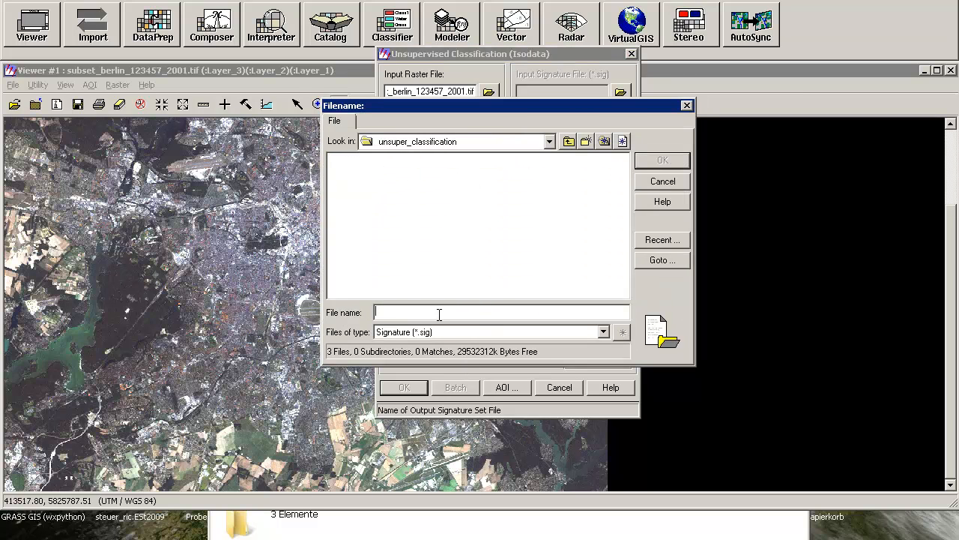
text(unsuper_14_berlin_200)
click(677, 159)
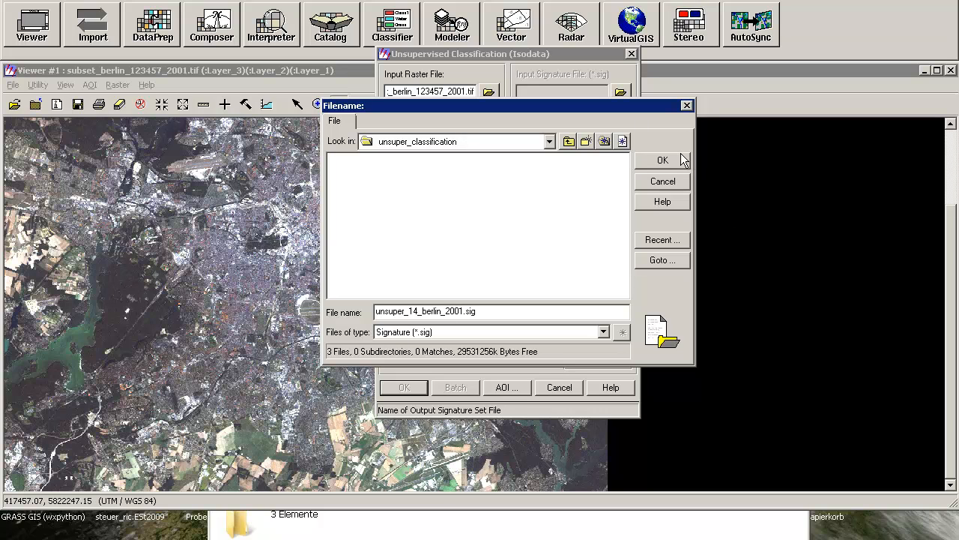
click(682, 160)
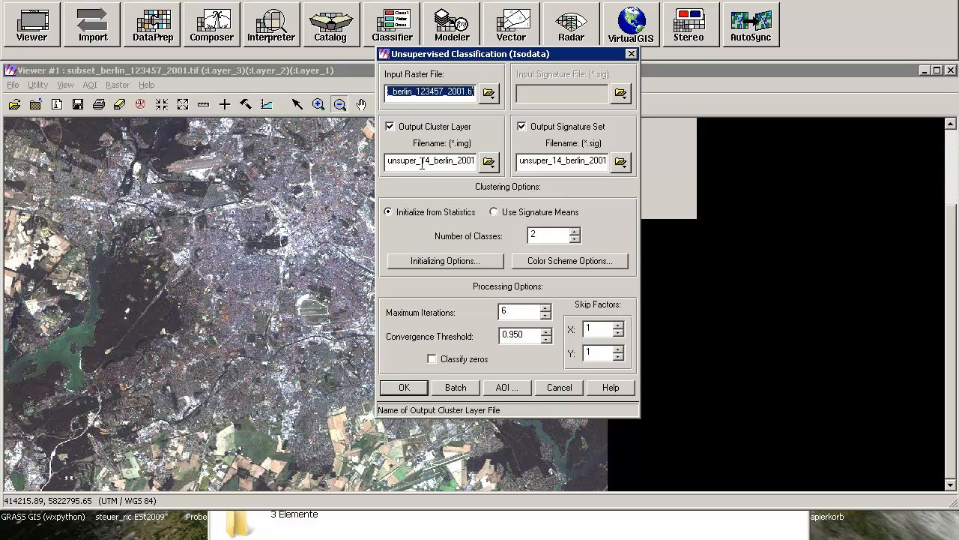
drag(422, 161, 429, 162)
click(429, 162)
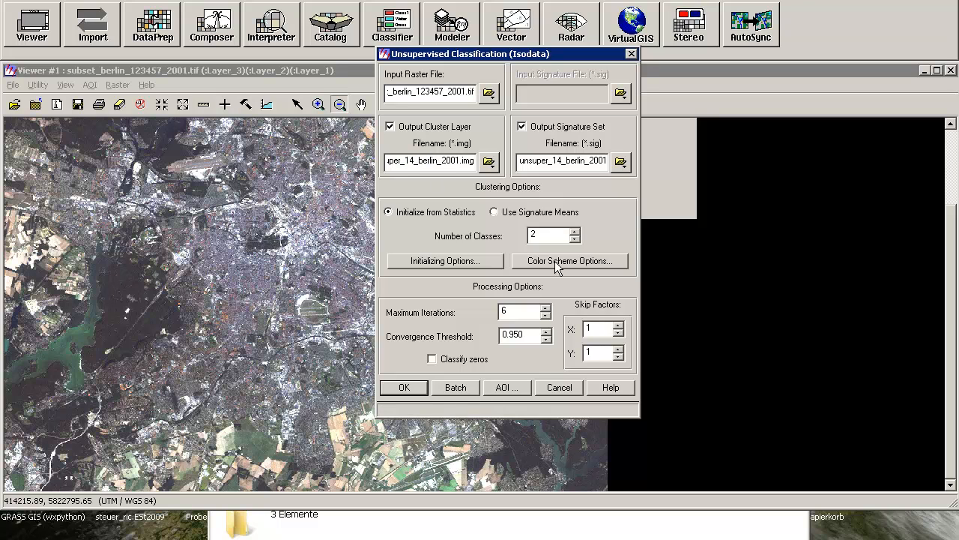
Set the number of classes for the clustering to 14
click(572, 231)
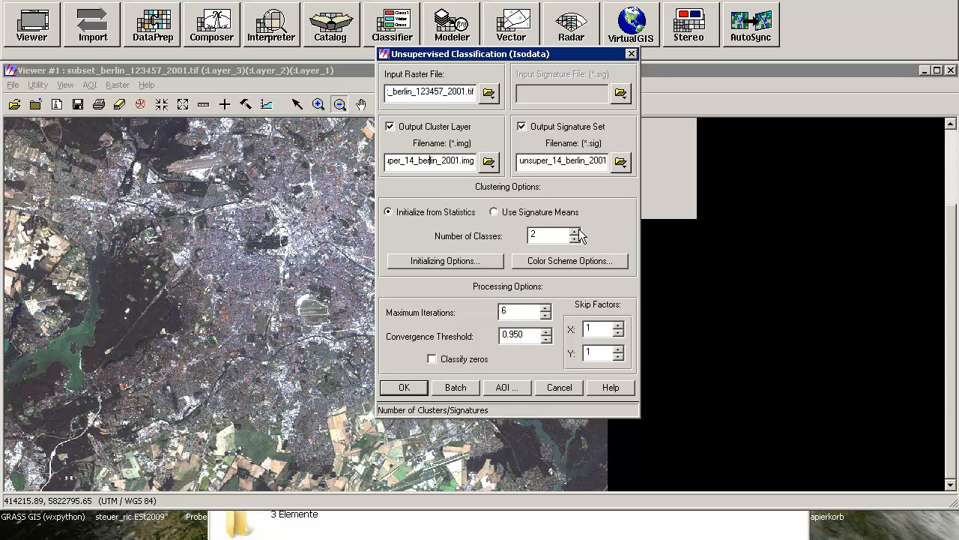
click(579, 231)
click(578, 231)
click(578, 231)
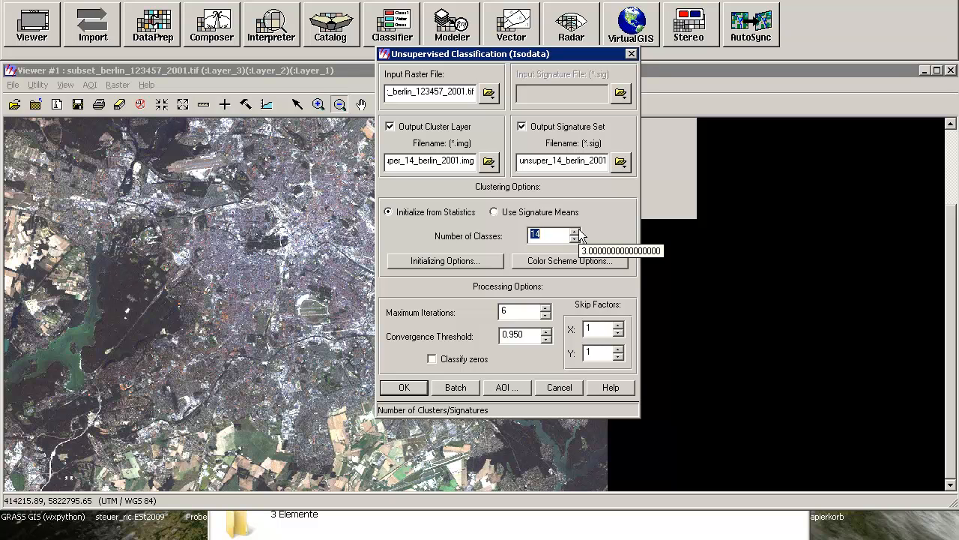
click(544, 231)
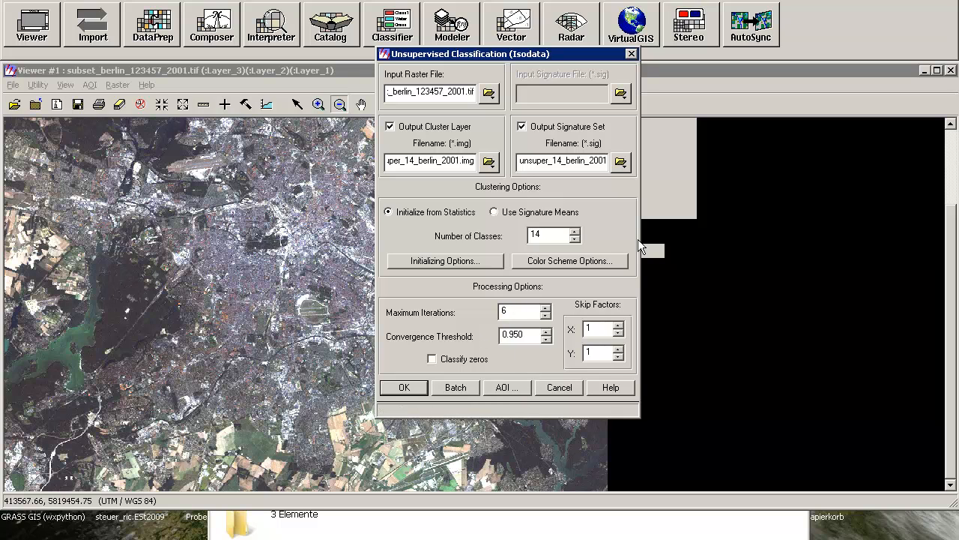
Set the maximum iterations to 60 and the convergence threshold to 0.975
click(505, 309)
text(0)
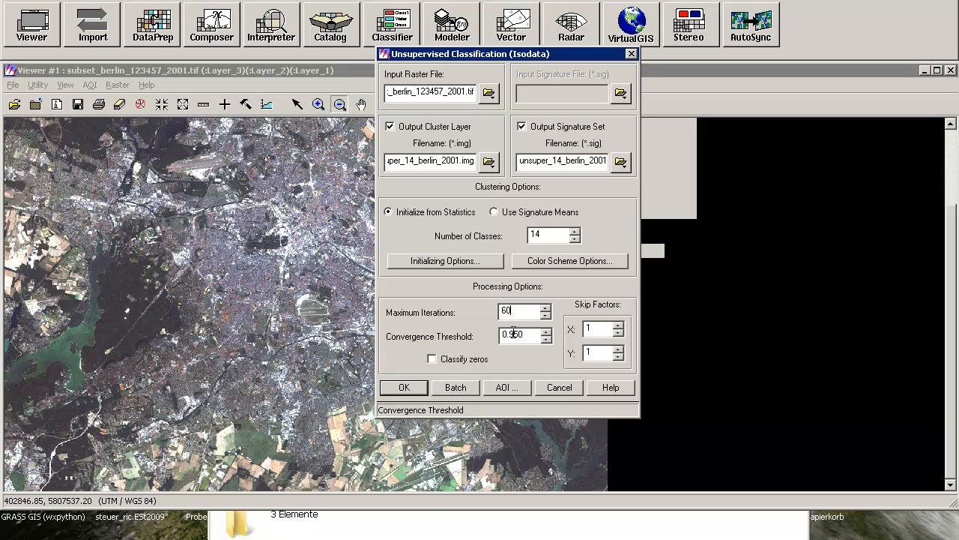
drag(512, 335, 528, 334)
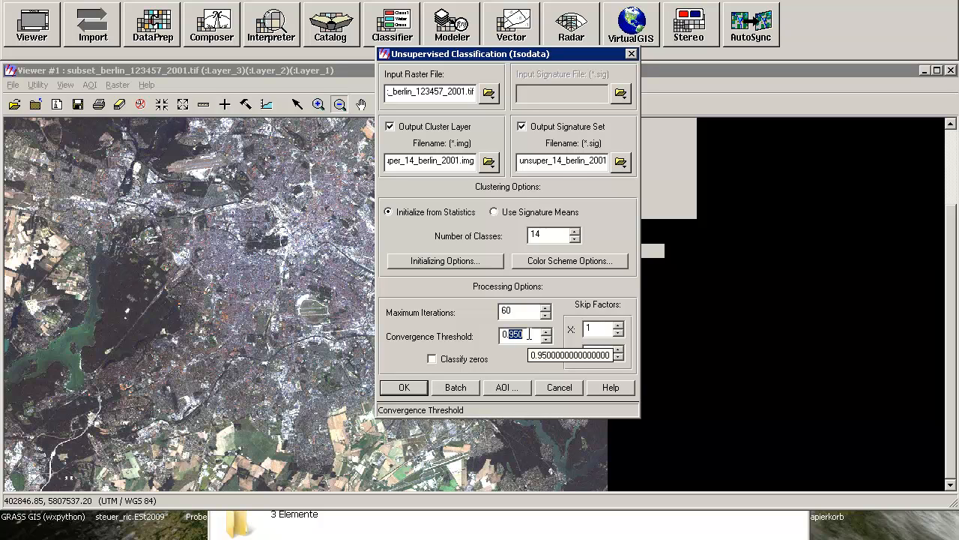
click(528, 334)
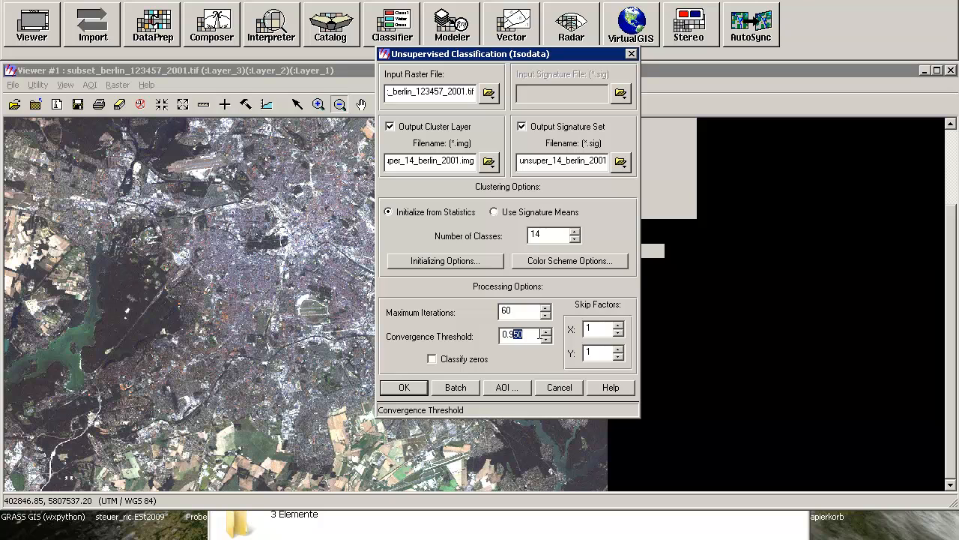
key(BackSpace)
key(BackSpace)
text(75)
Run the Isodata classification and dismiss its progress dialog once the job is done
drag(745, 46, 745, 47)
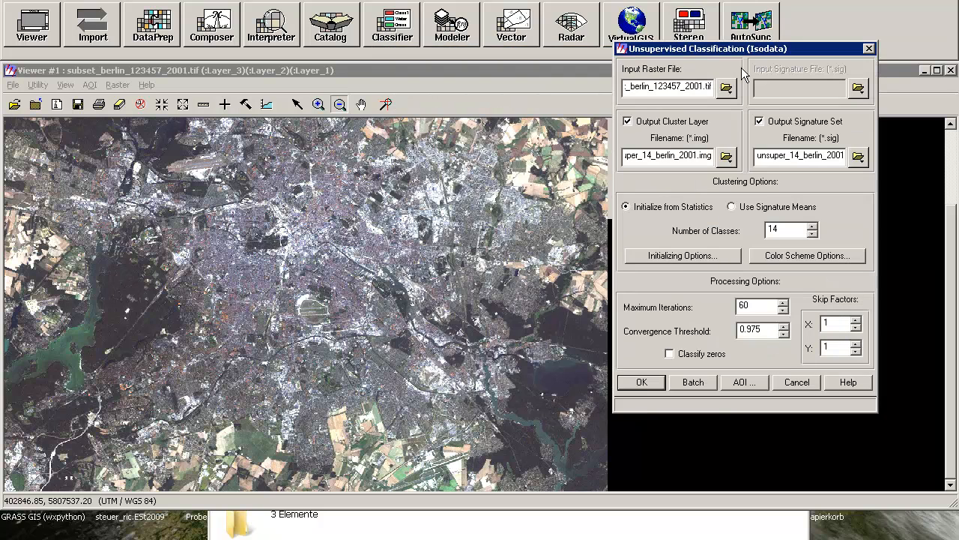
click(642, 384)
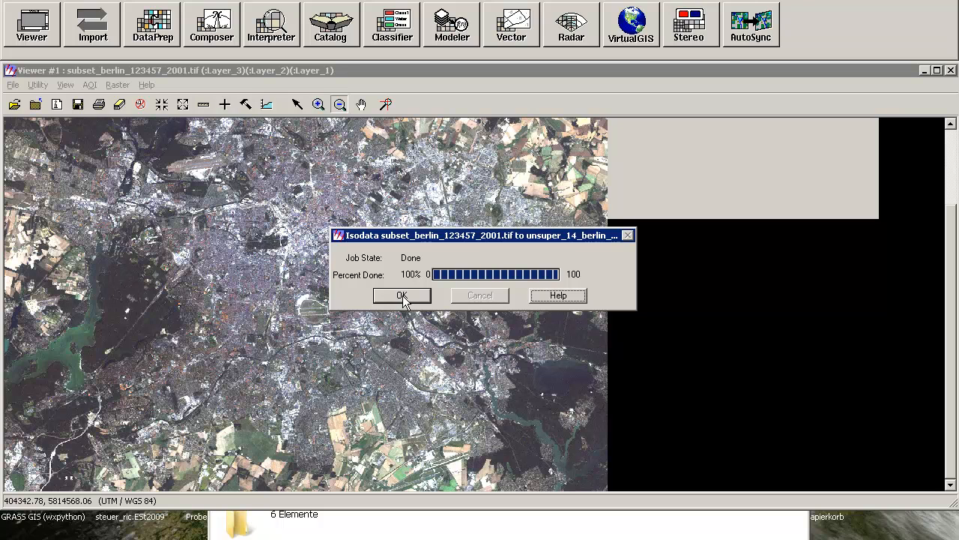
click(401, 295)
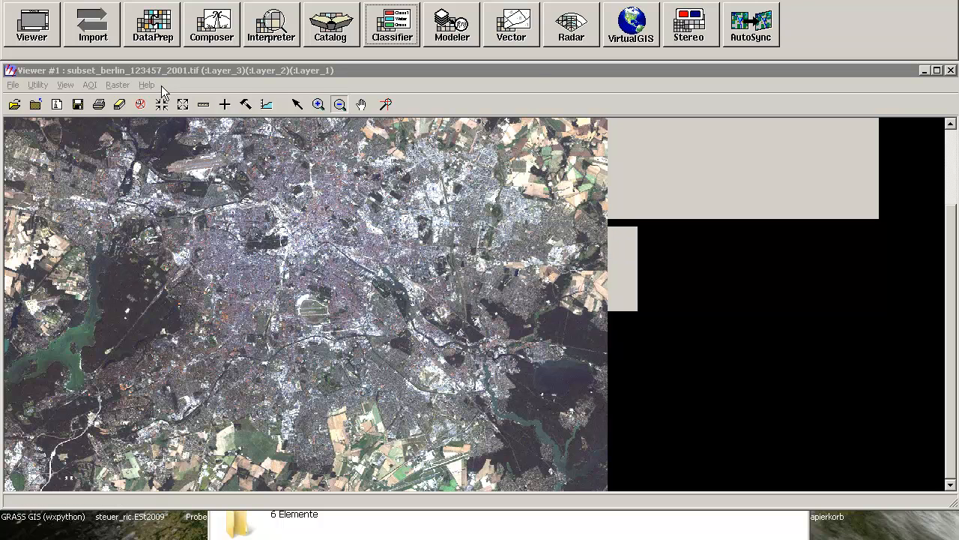
Maximize the viewer and add unsuper_14_berlin_2001.img over the satellite image as a Pseudo Color layer without clearing the display
drag(533, 76, 597, 84)
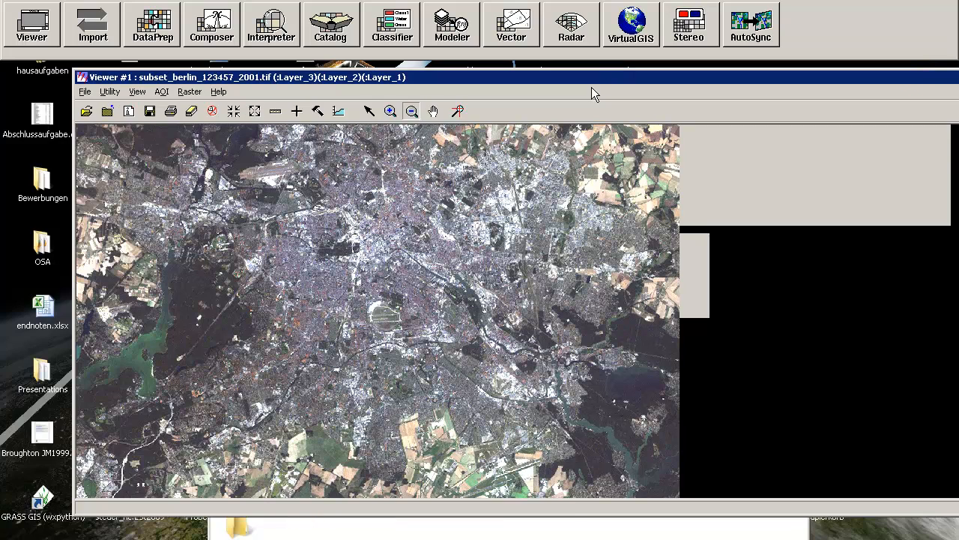
double_click(655, 78)
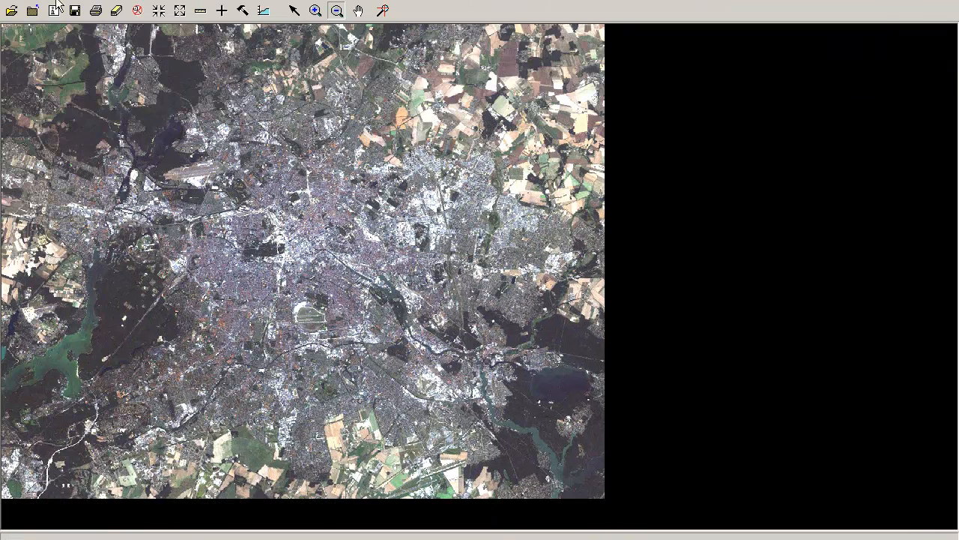
click(11, 11)
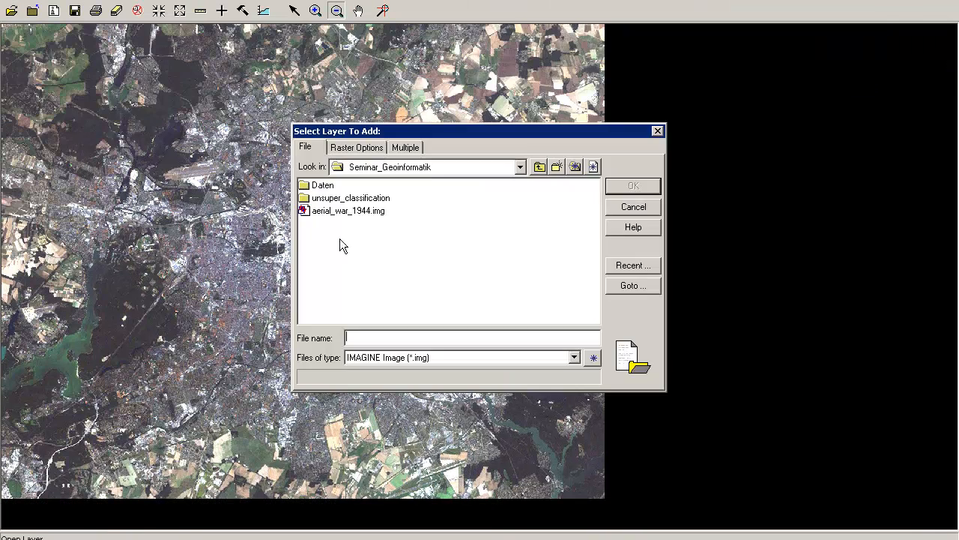
double_click(346, 198)
click(341, 185)
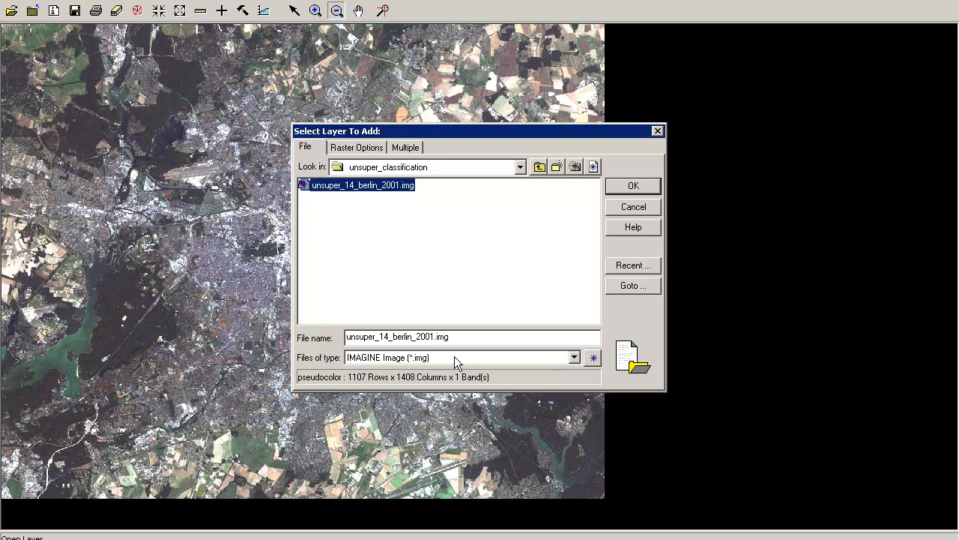
click(356, 147)
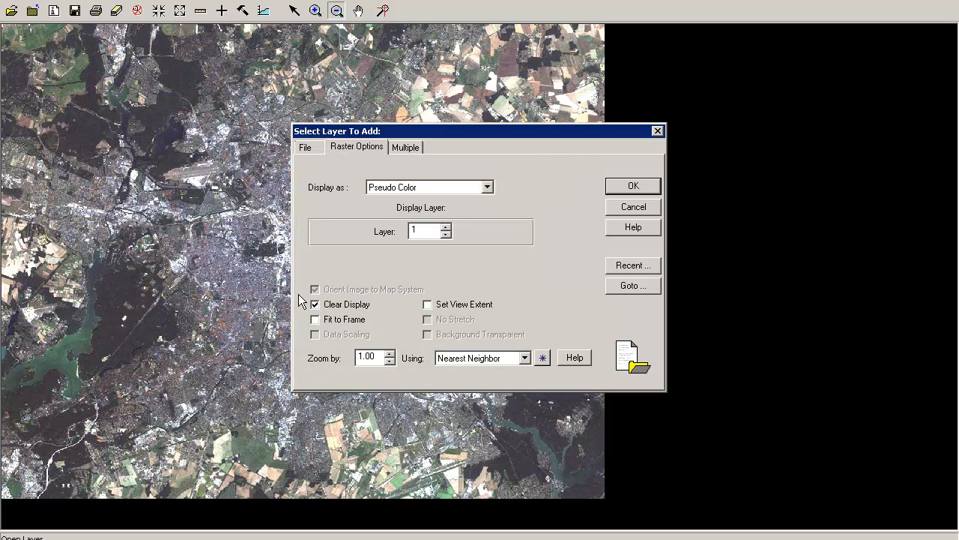
click(630, 185)
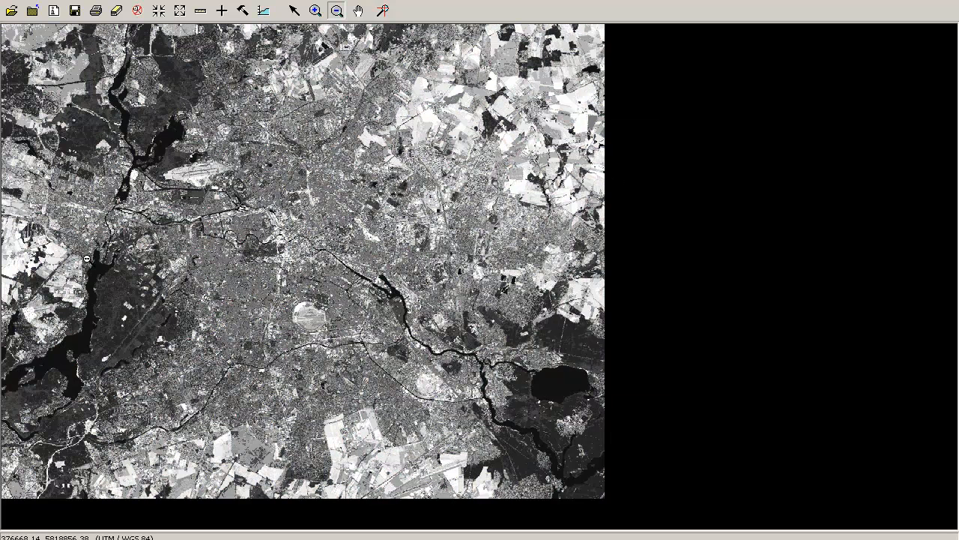
Zoom in on the river and airfield area in the northwest of the classified image
click(316, 11)
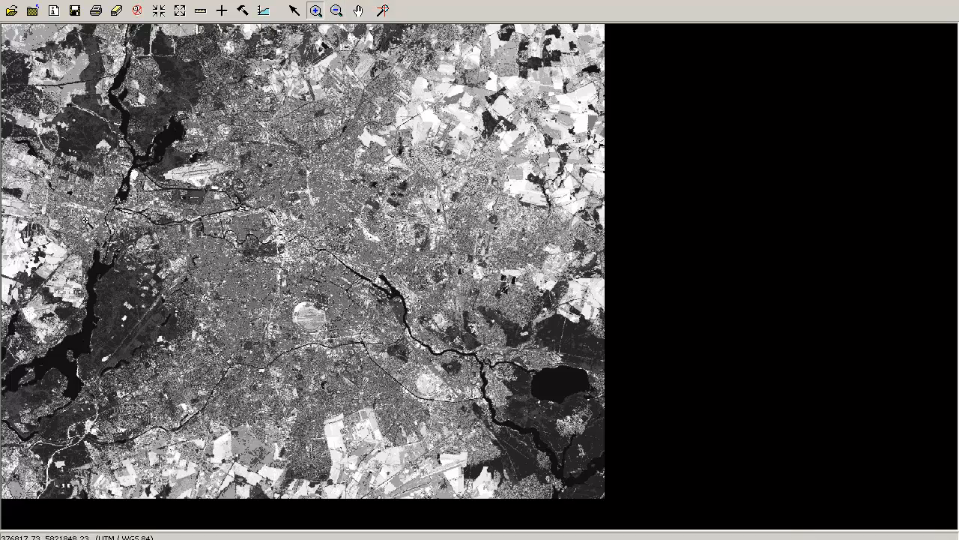
drag(38, 157, 190, 286)
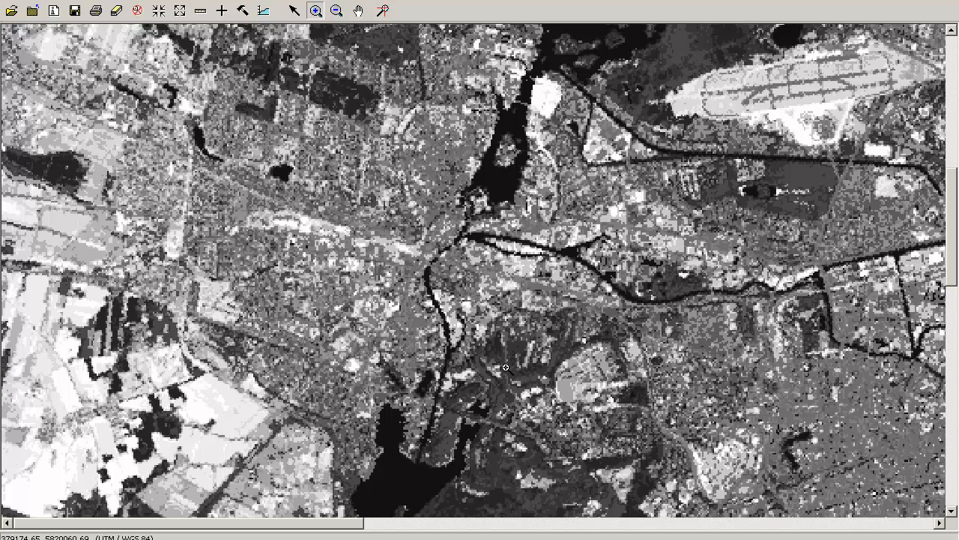
Compare unsuper_14_berlin_2001.img with the satellite image beneath it by fading the blend percentage from 100 to 0 and back to 100
click(66, 1)
mouse_move(33, 1)
click(62, 116)
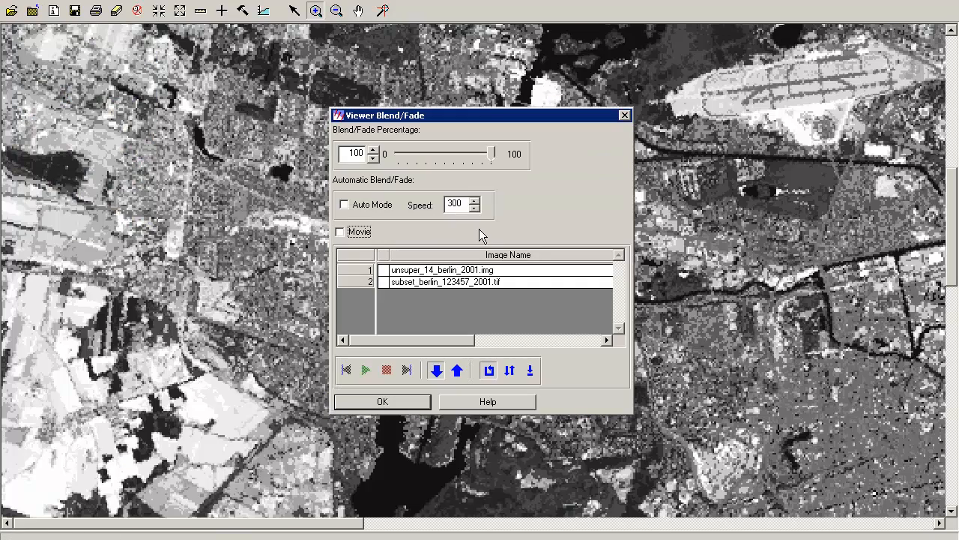
drag(508, 111, 848, 153)
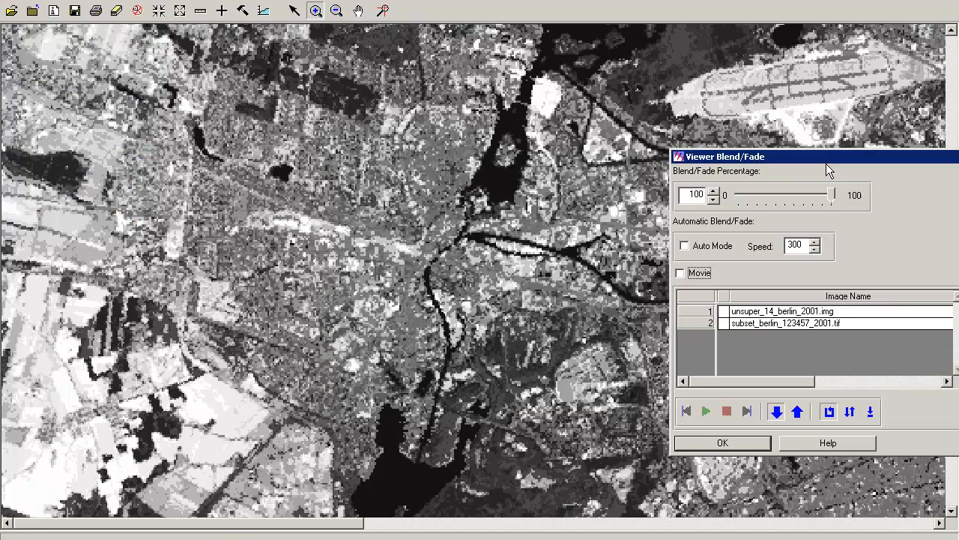
drag(831, 195, 854, 198)
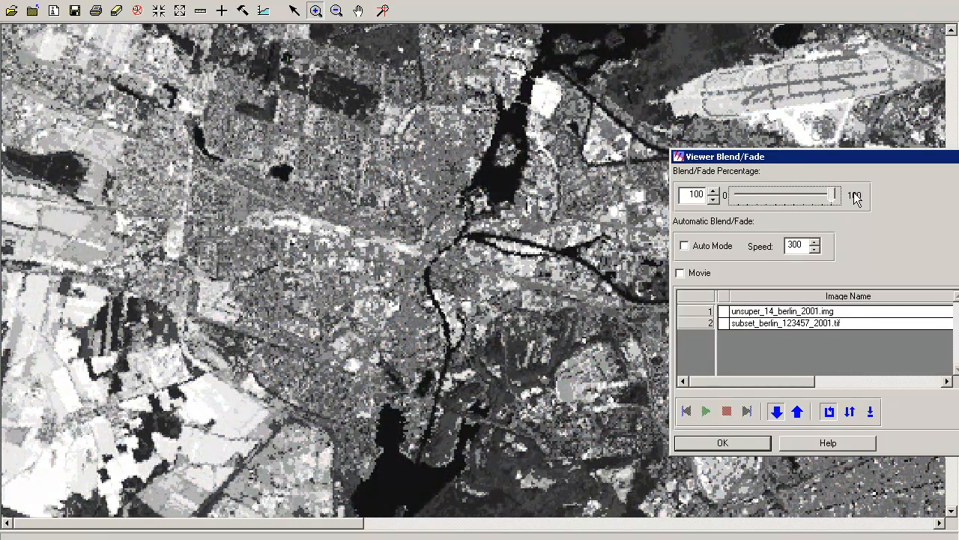
drag(849, 199, 679, 196)
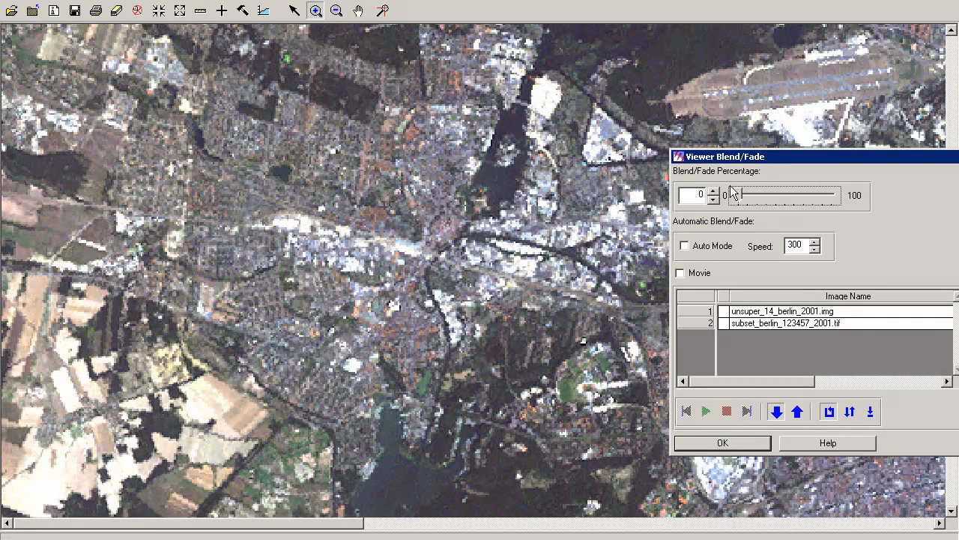
drag(740, 197, 843, 200)
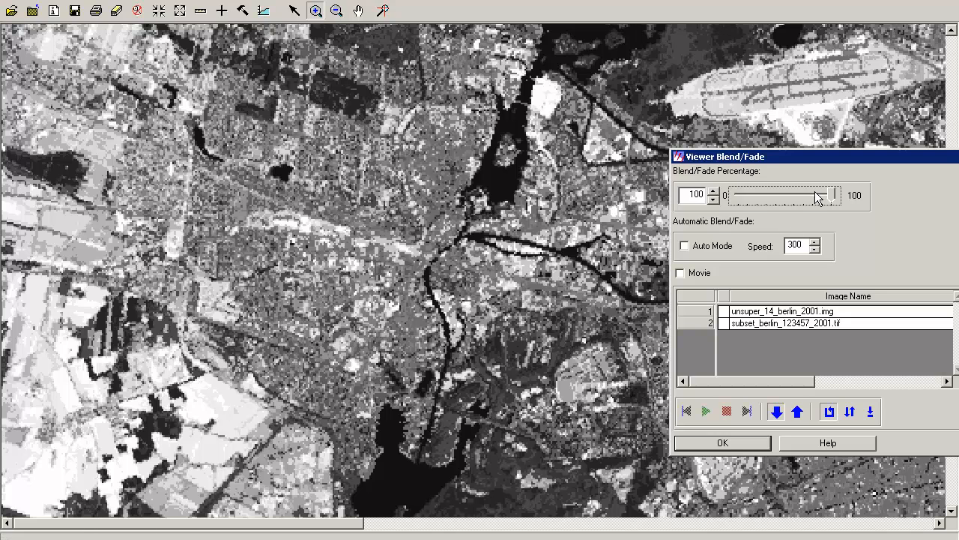
click(723, 443)
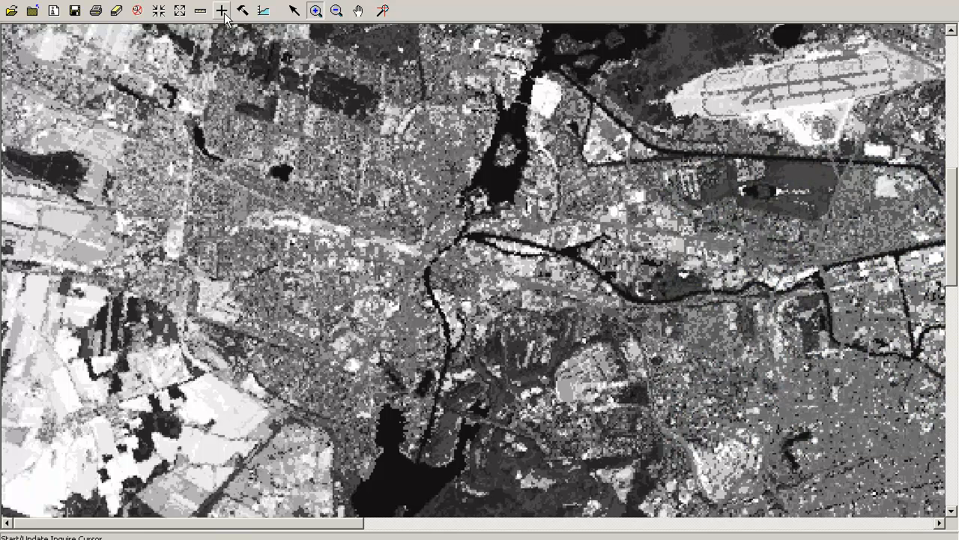
Query the class value of a pixel in the dark river area with the Inquire Cursor
click(222, 10)
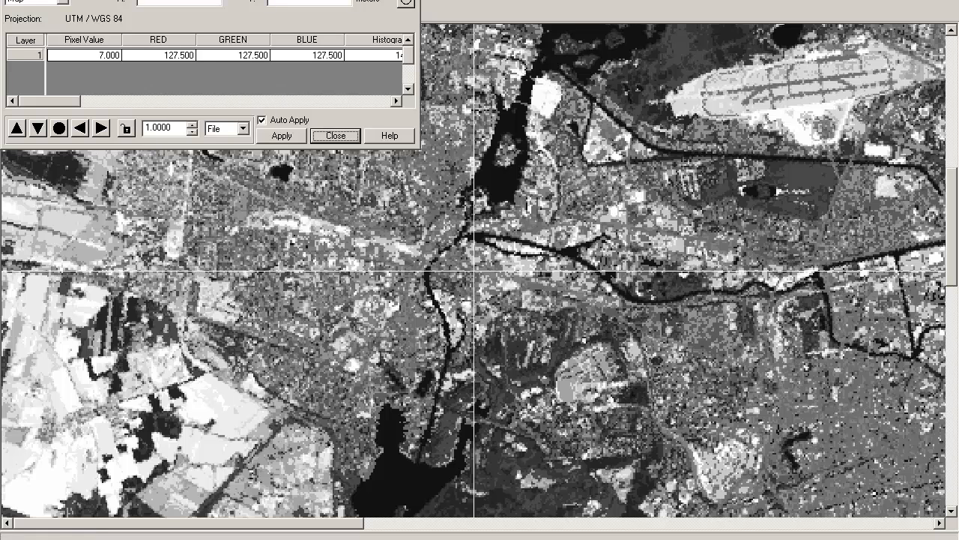
drag(357, 0, 379, 175)
click(293, 12)
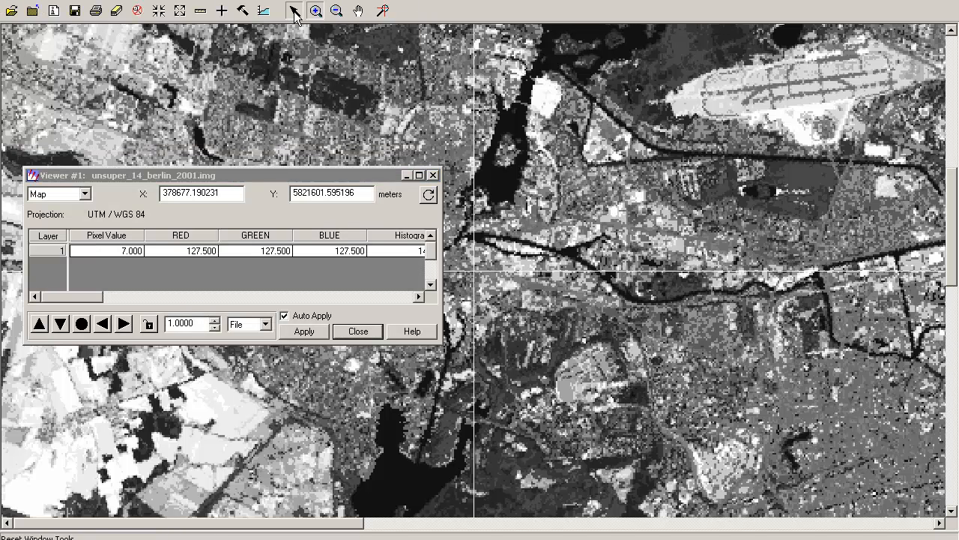
drag(475, 278, 497, 180)
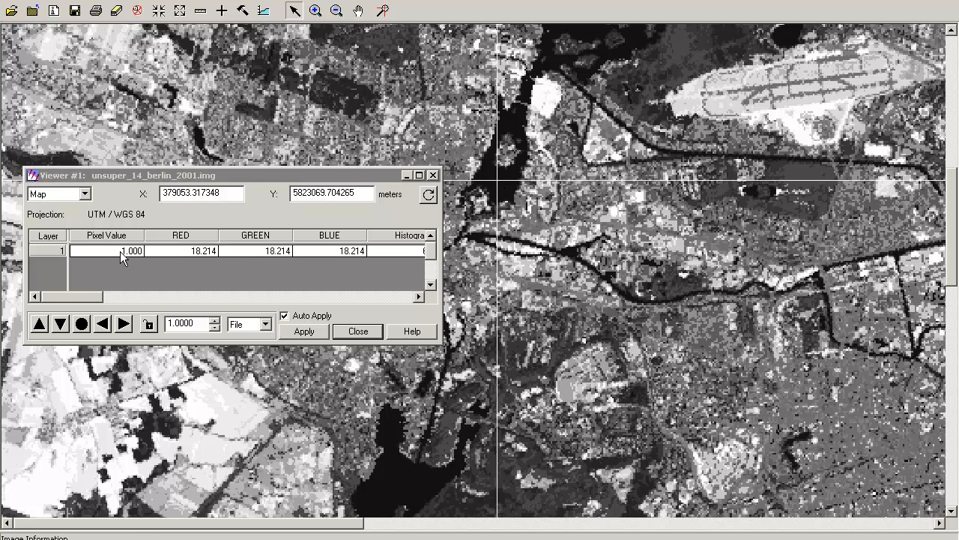
click(358, 331)
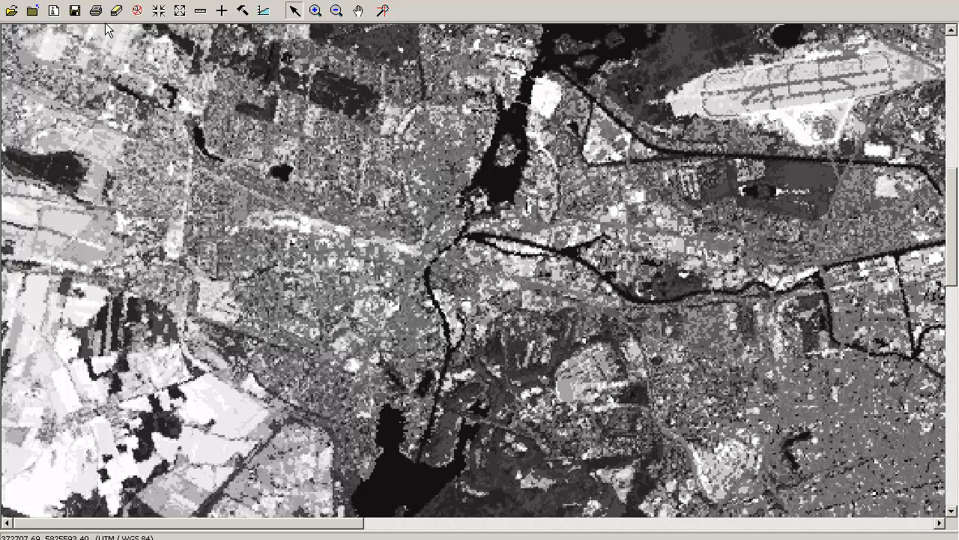
Set the color of class 1 to Blue in the raster attributes of the classified image and save the change
click(111, 1)
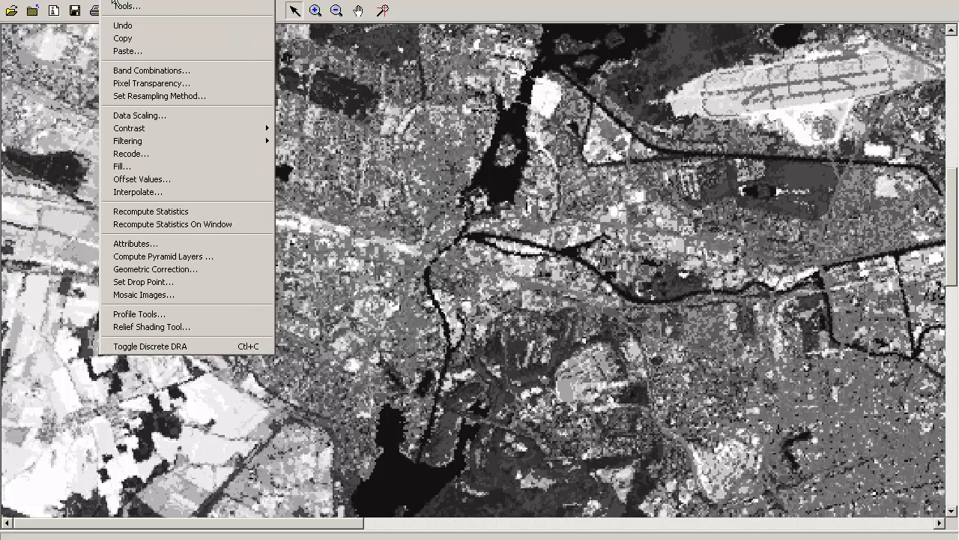
click(165, 244)
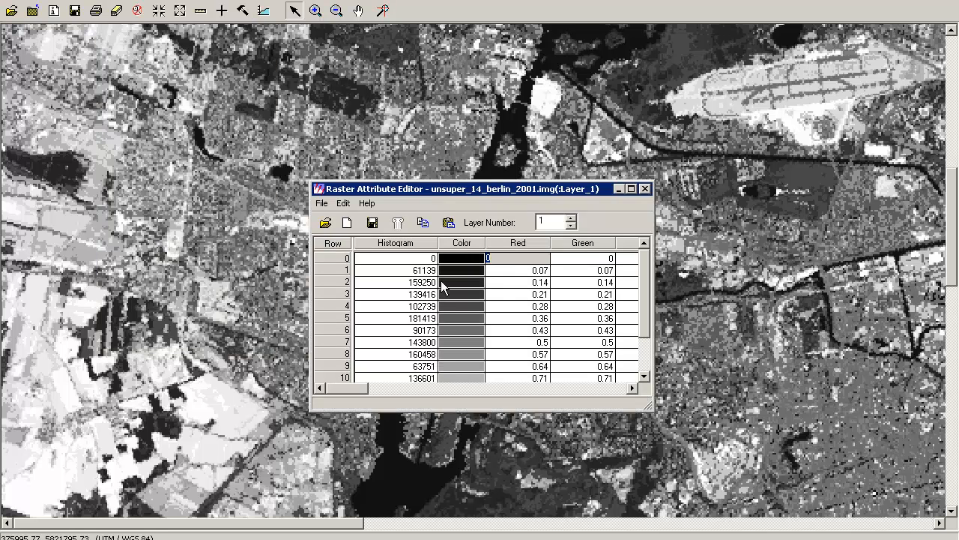
click(346, 275)
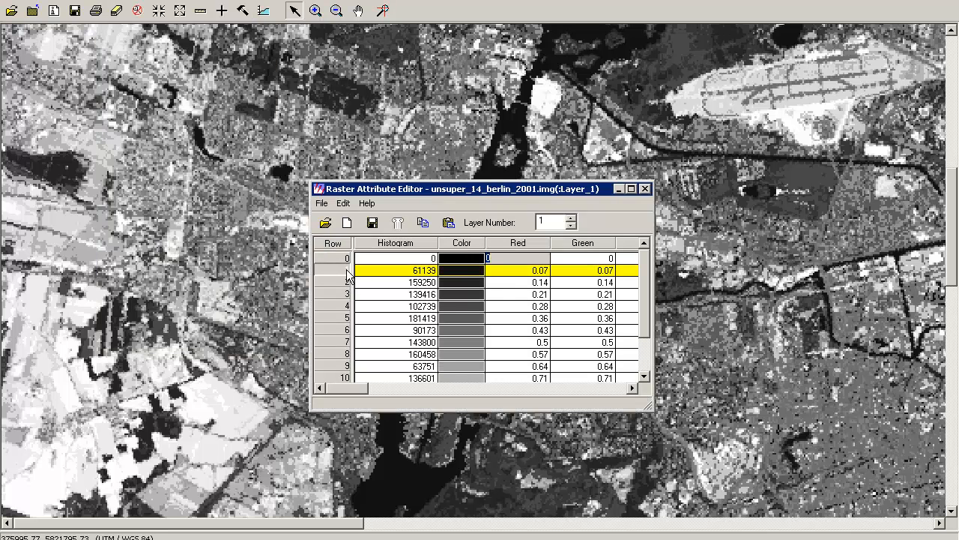
click(478, 275)
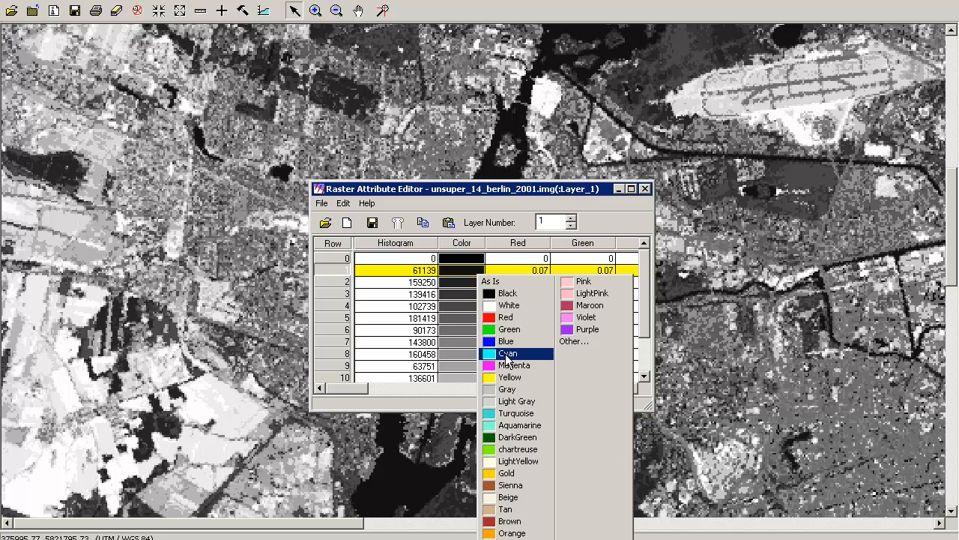
click(507, 341)
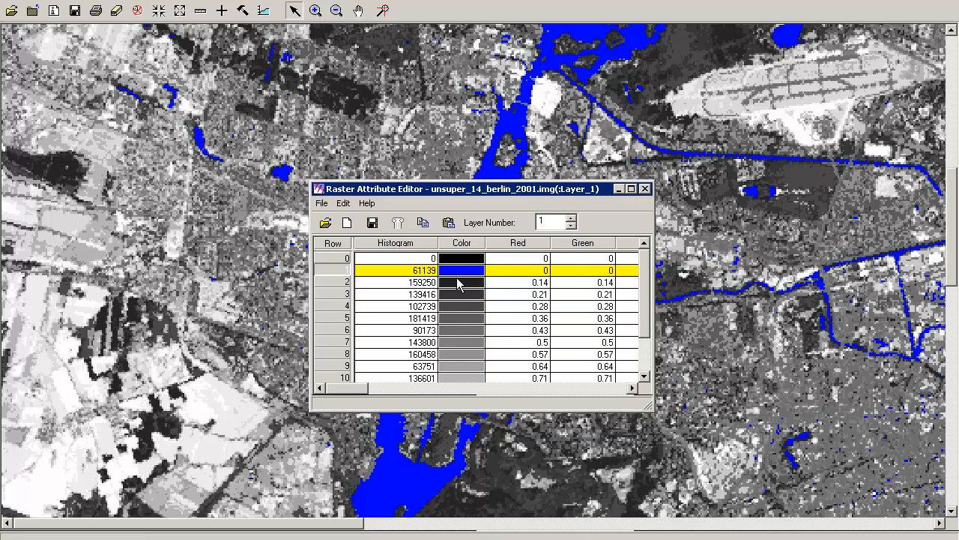
click(645, 188)
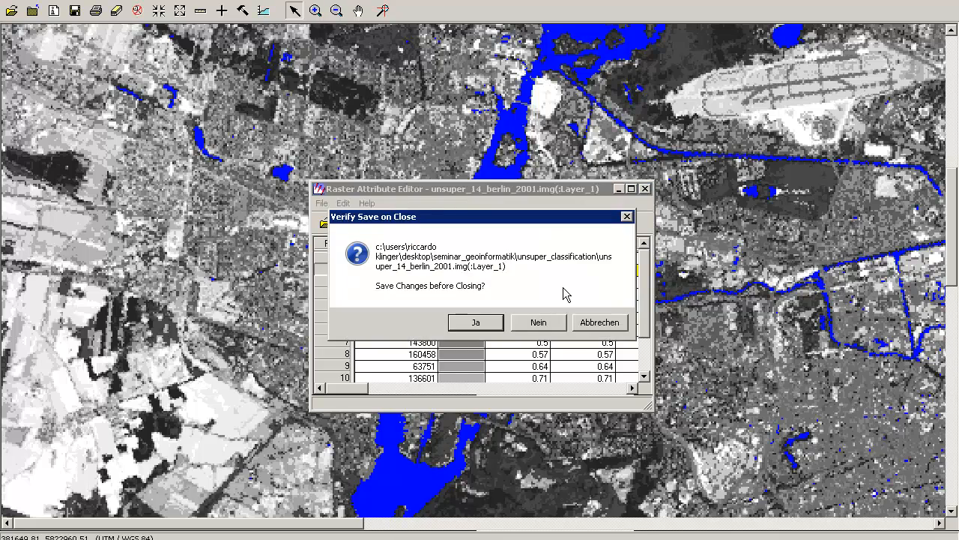
click(494, 330)
Set the opacity of class 1 to 0 in the raster attributes and inspect the original image showing through at the southwestern lake
click(336, 11)
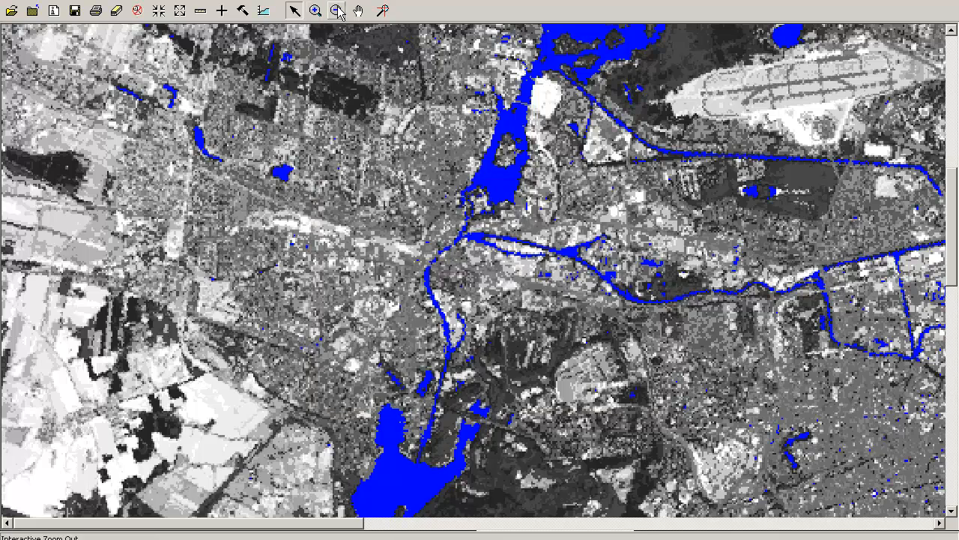
click(681, 281)
click(471, 292)
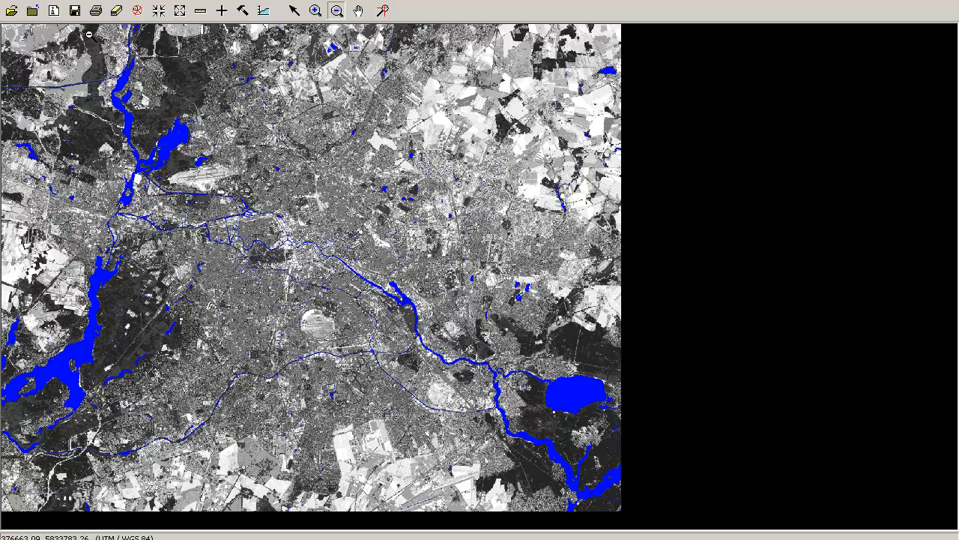
click(66, 0)
mouse_move(113, 0)
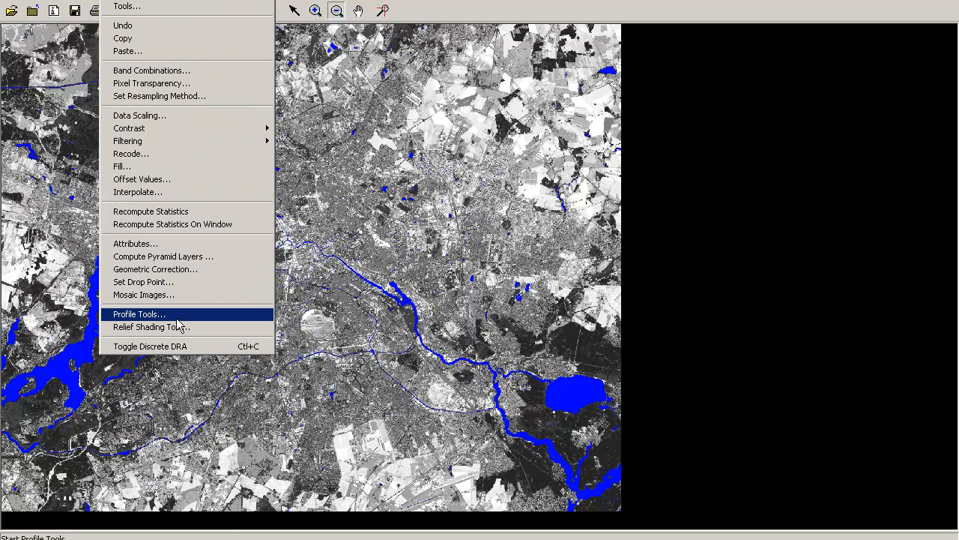
click(169, 244)
click(596, 389)
click(609, 389)
click(603, 244)
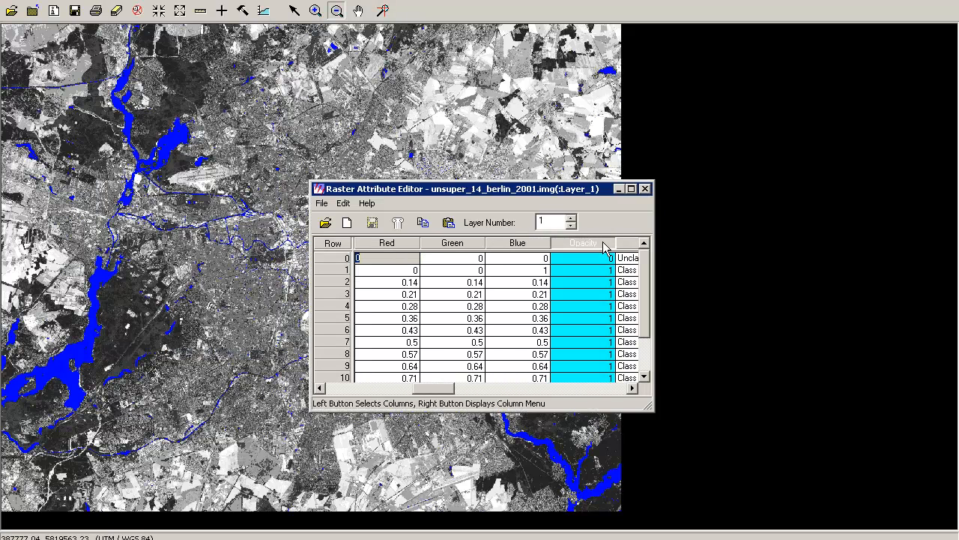
click(607, 273)
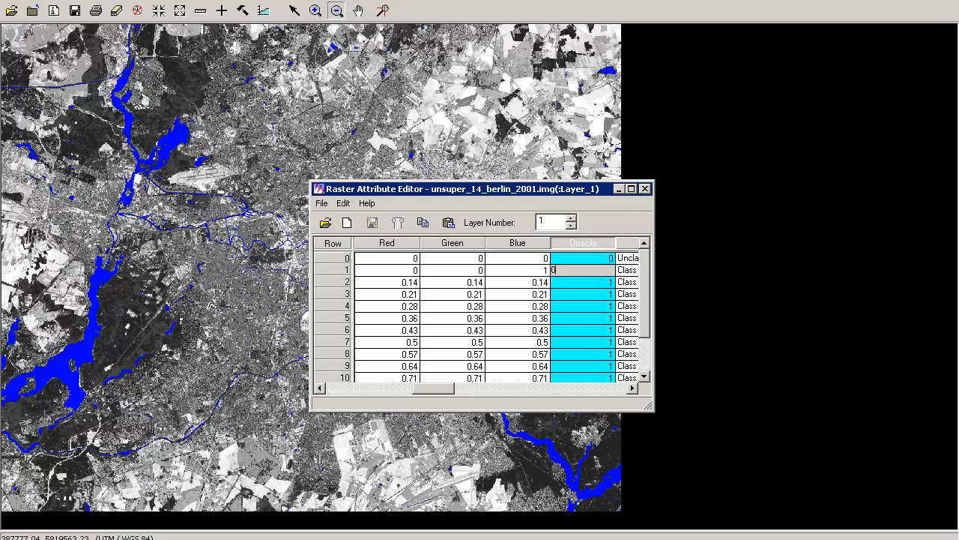
text(0)
key(Return)
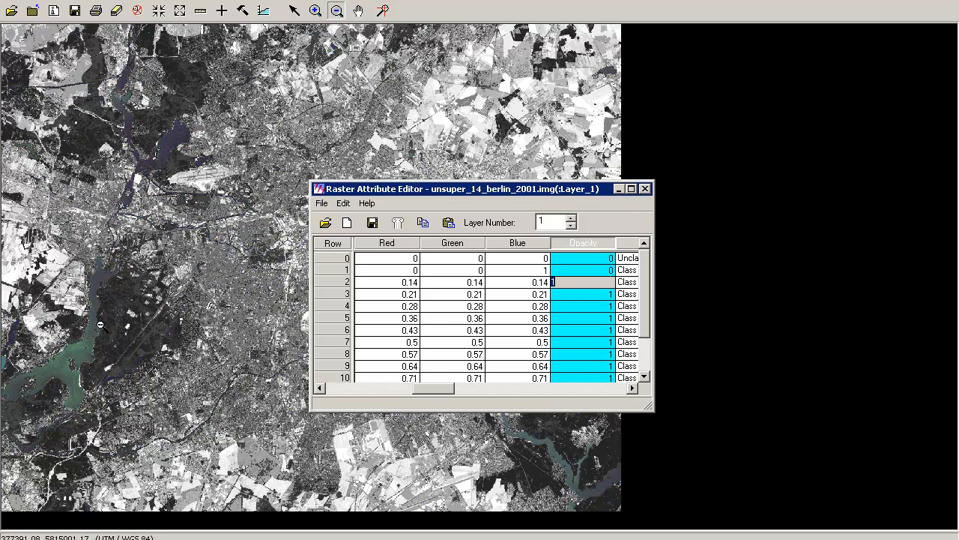
click(316, 10)
drag(64, 248, 154, 379)
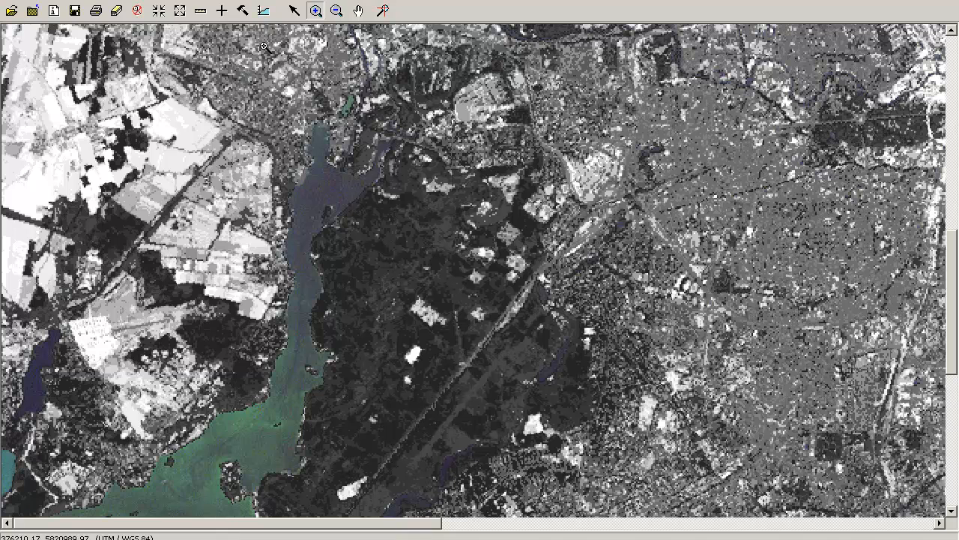
Set the opacity of class 1 back to 1 in the raster attributes
click(121, 1)
click(154, 245)
click(227, 534)
click(227, 533)
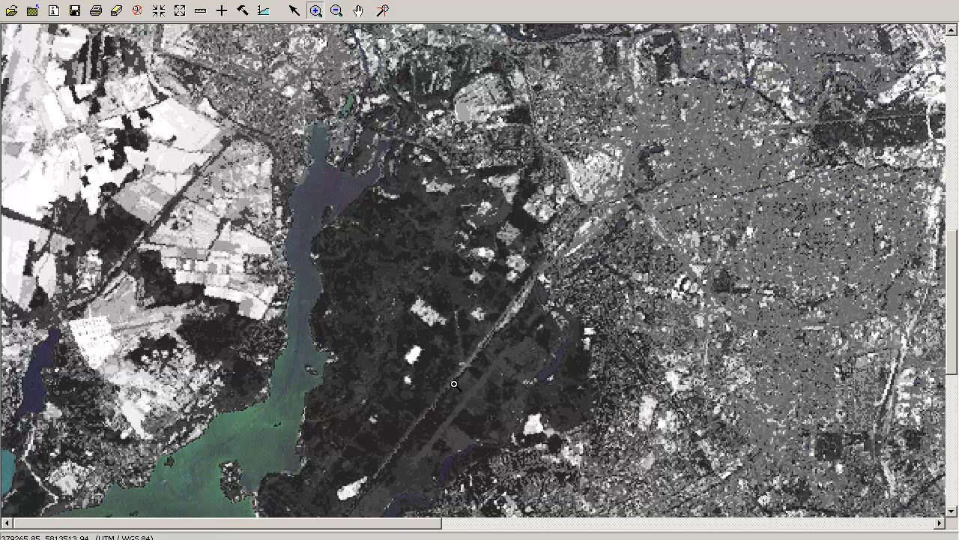
click(224, 533)
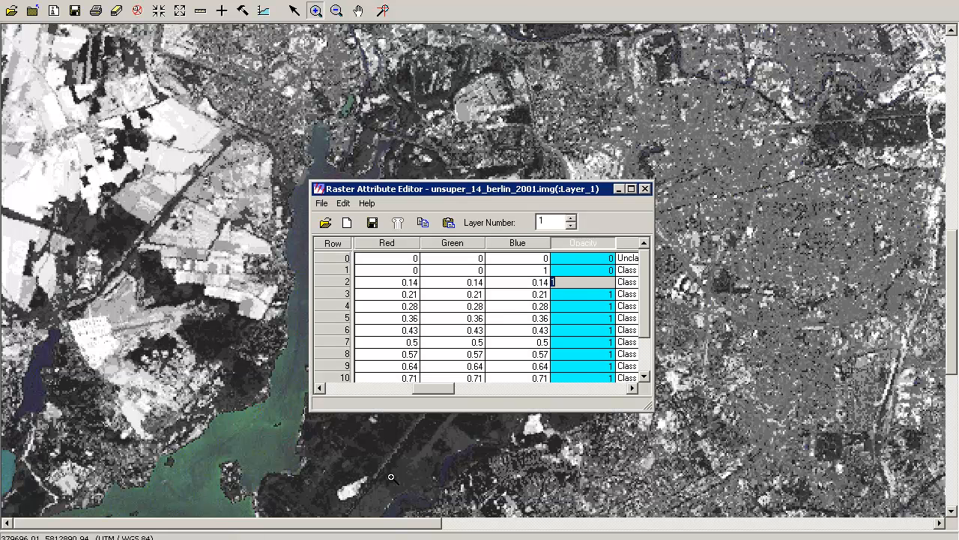
click(586, 270)
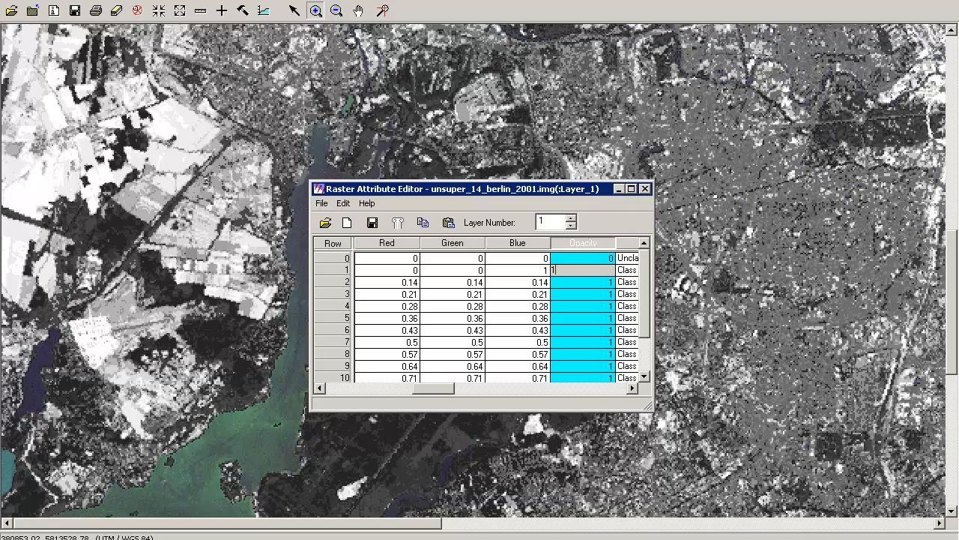
click(587, 282)
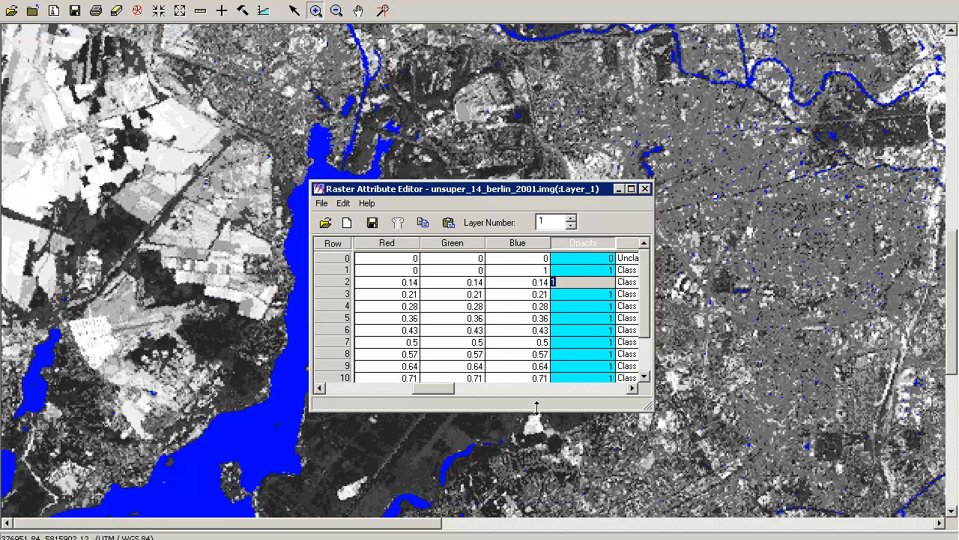
Move the Raster Attribute Editor off the forest and query the class value of a forest pixel east of the lake with the Inquire Cursor
drag(553, 189, 813, 157)
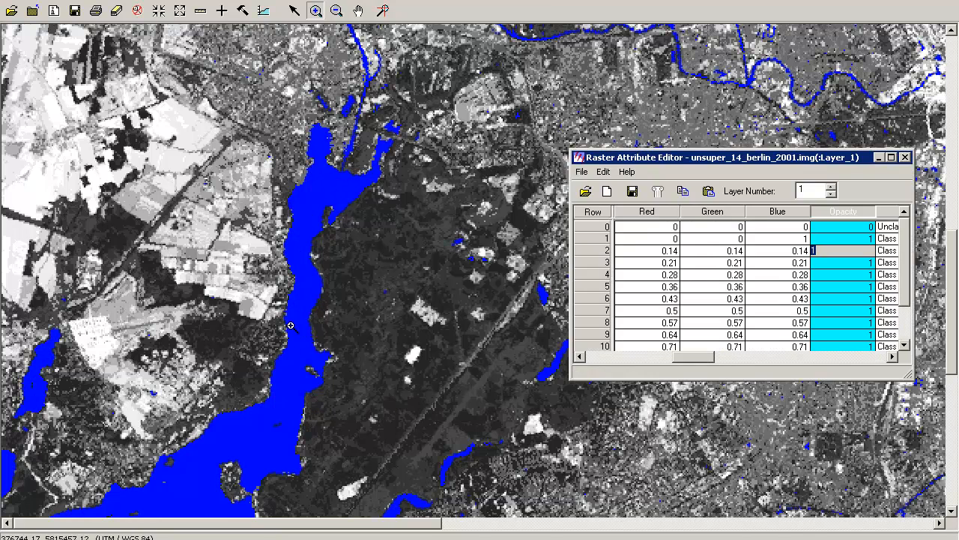
drag(686, 357, 577, 372)
click(698, 251)
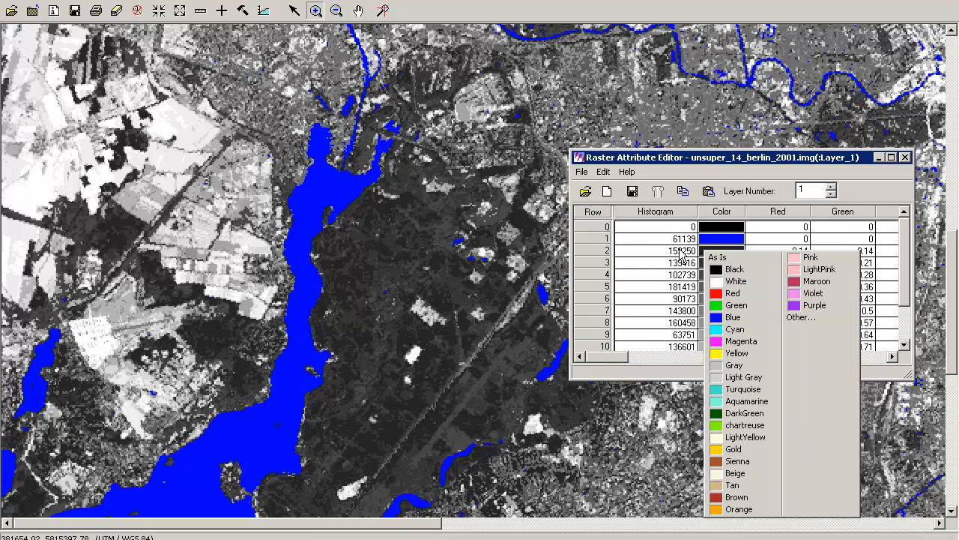
click(226, 14)
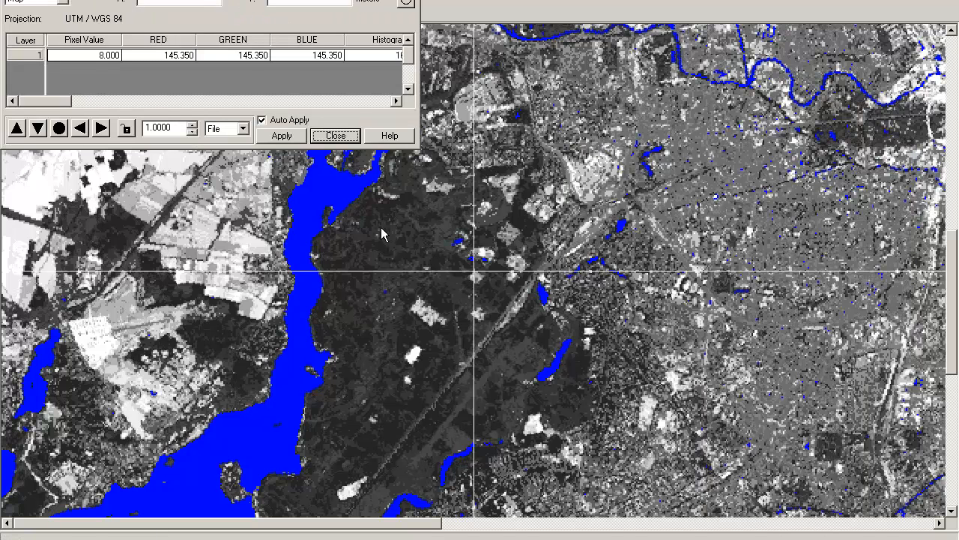
drag(381, 222, 381, 224)
click(291, 14)
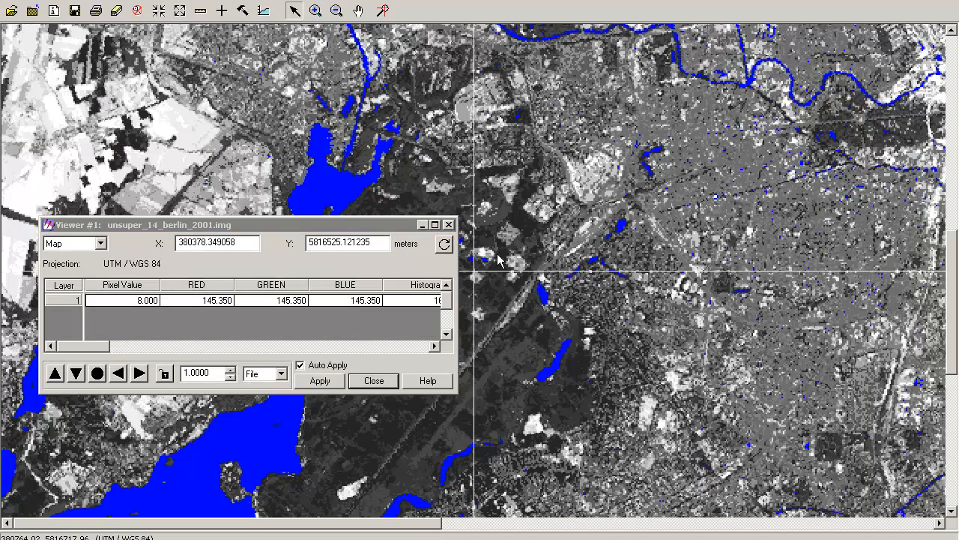
drag(478, 272, 365, 440)
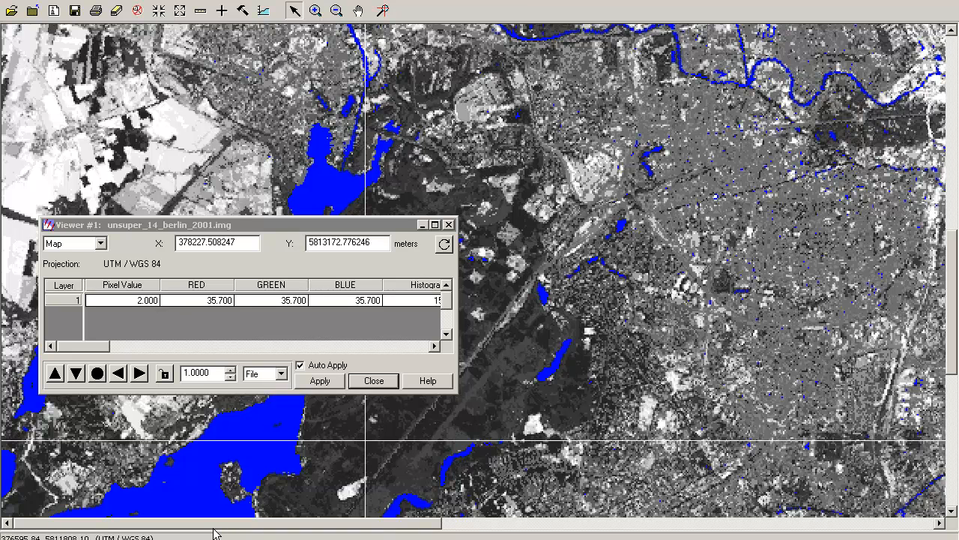
Set the color of class 2 to DarkGreen in the raster attributes and close the cursor information
click(300, 538)
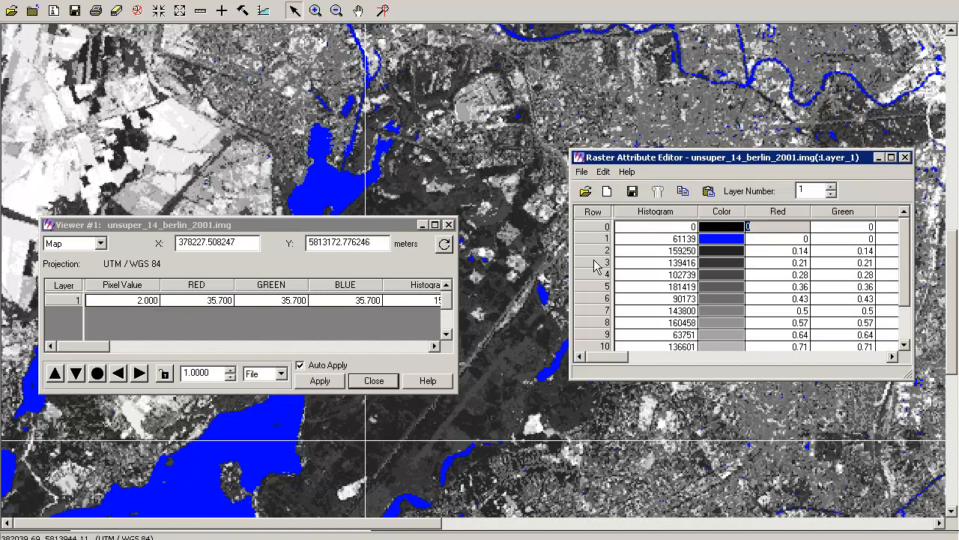
click(716, 256)
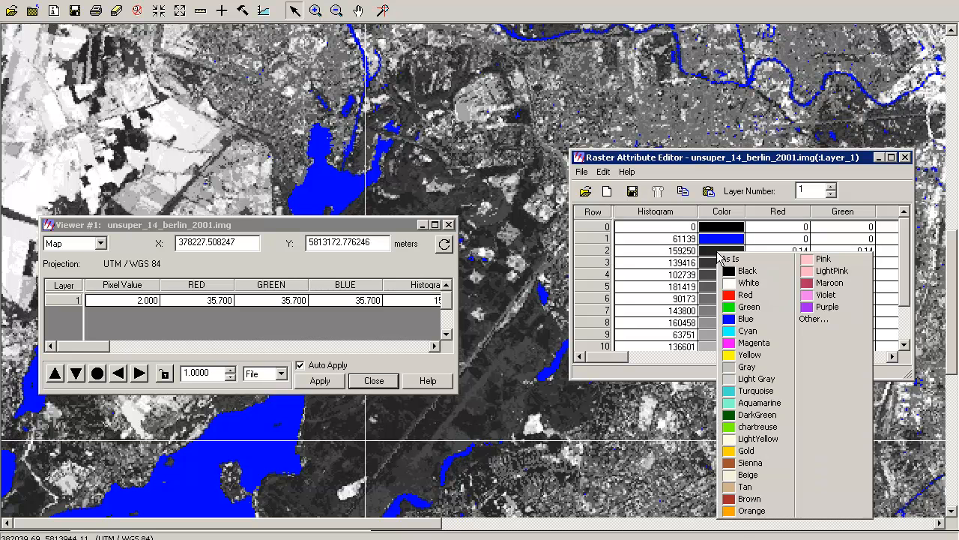
click(752, 416)
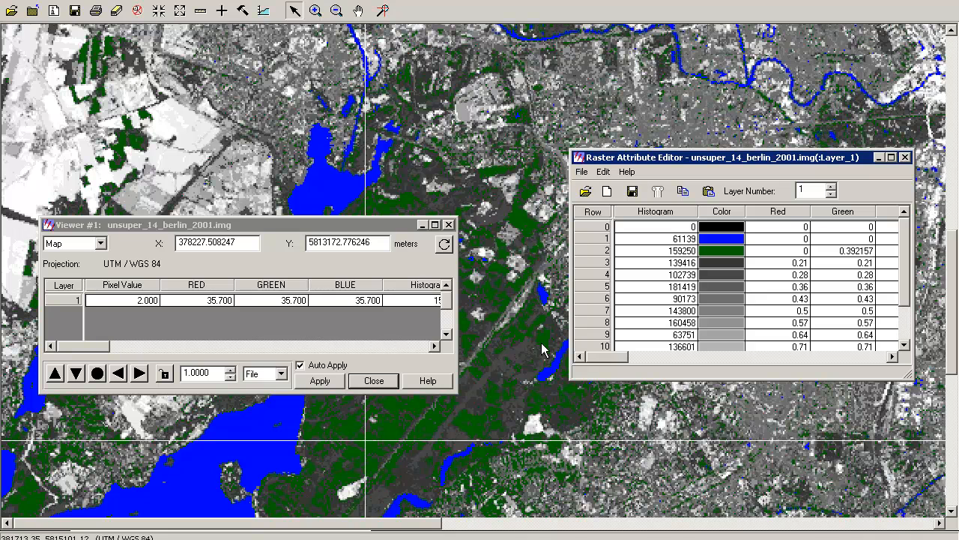
click(448, 225)
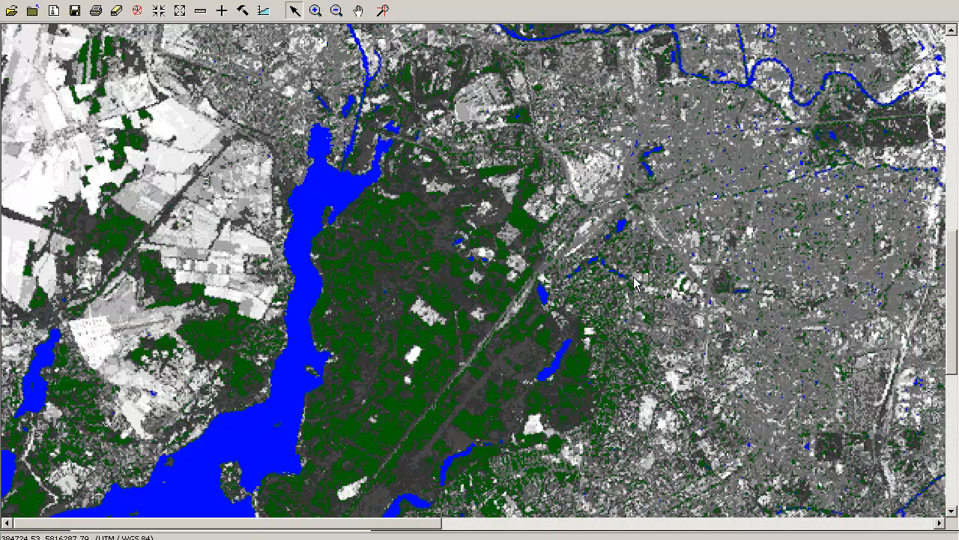
Rename class 1 as "water body" in the raster attributes
key(alt+Tab)
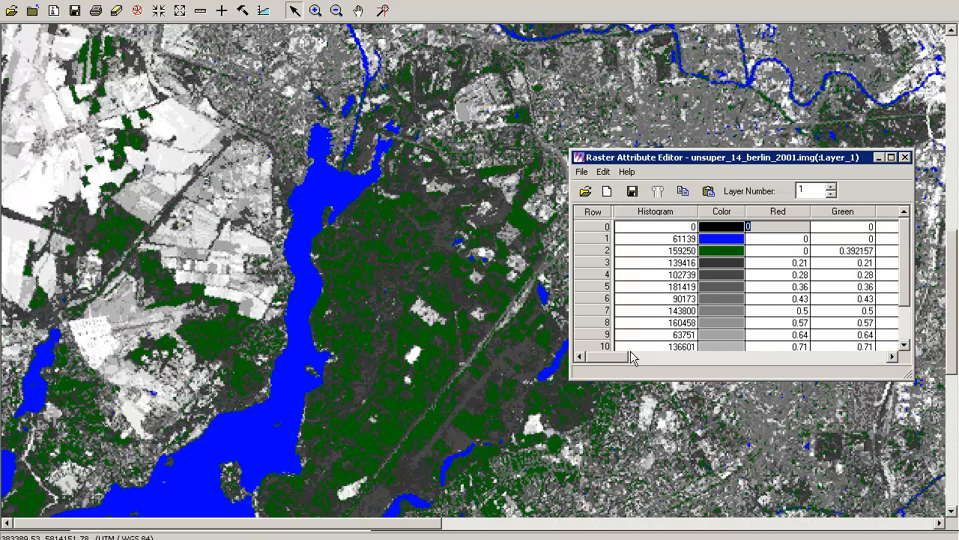
drag(618, 357, 770, 365)
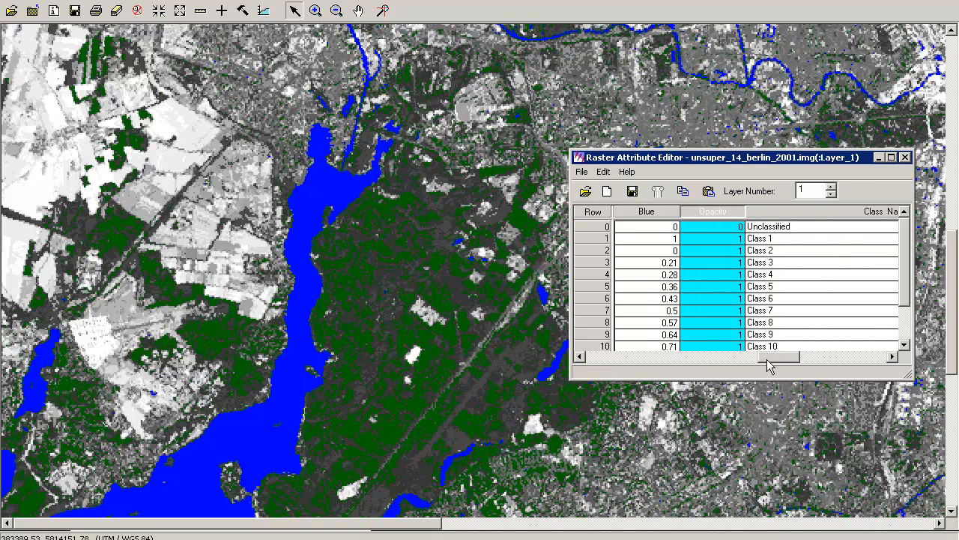
click(791, 237)
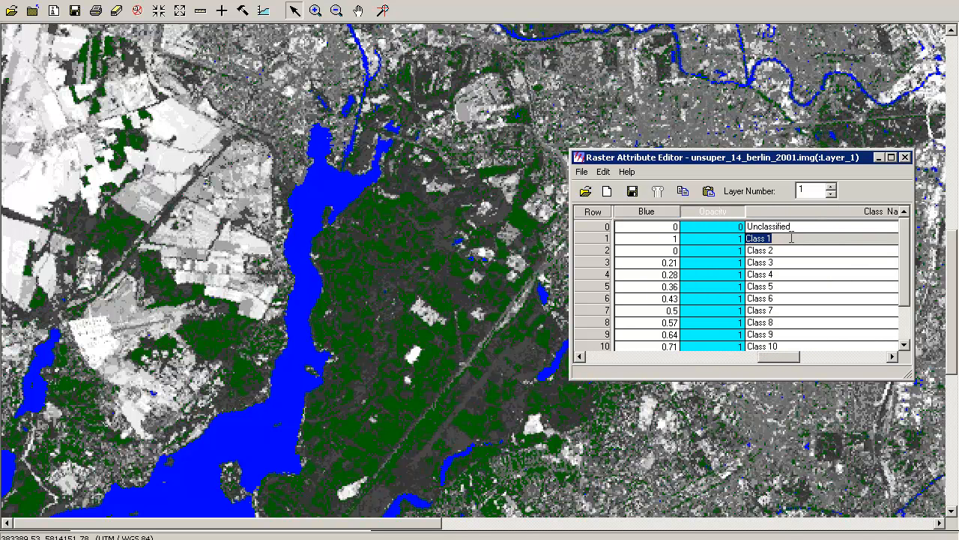
text(water_bodie)
click(795, 249)
click(794, 238)
text(w)
text(y)
key(Return)
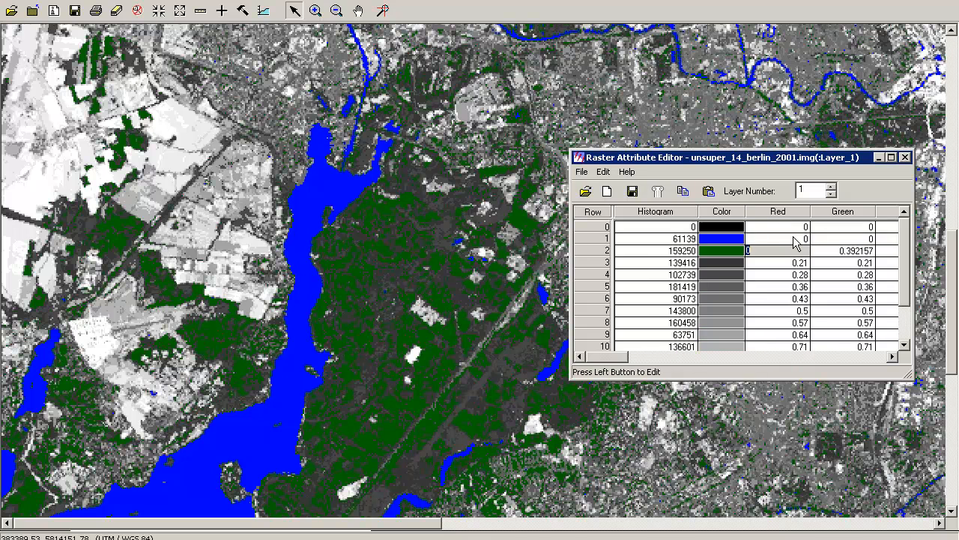
Rename class 2 as "forest" in the raster attributes
click(817, 347)
click(833, 357)
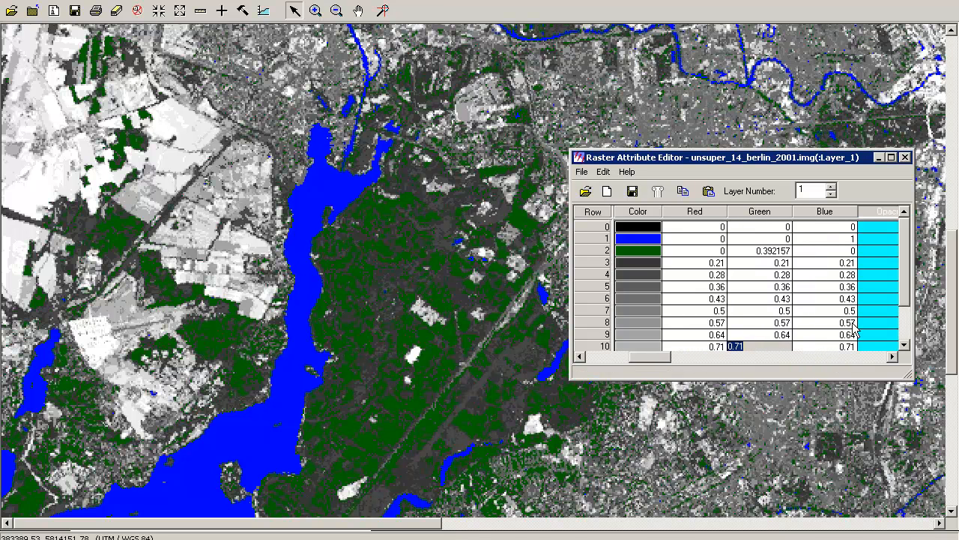
click(875, 356)
click(875, 357)
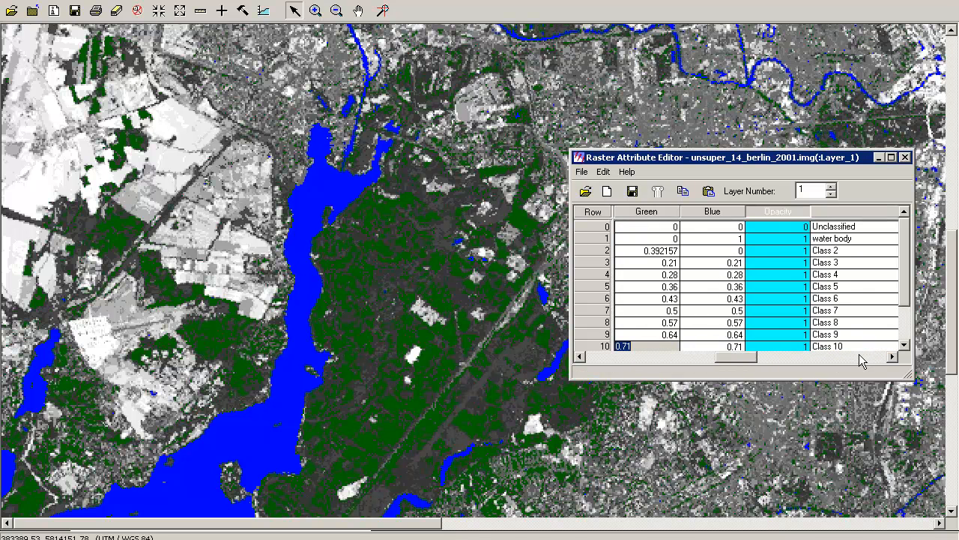
click(848, 250)
text(forest)
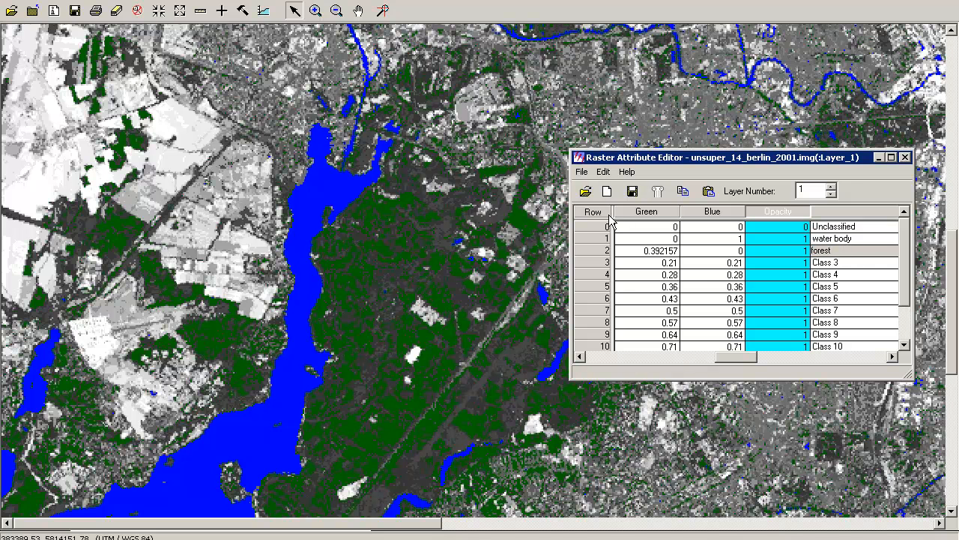
Query the class value of a bright field pixel at the far western edge with the Inquire Cursor, and close the cursor information
scroll(906, 263, down, 2)
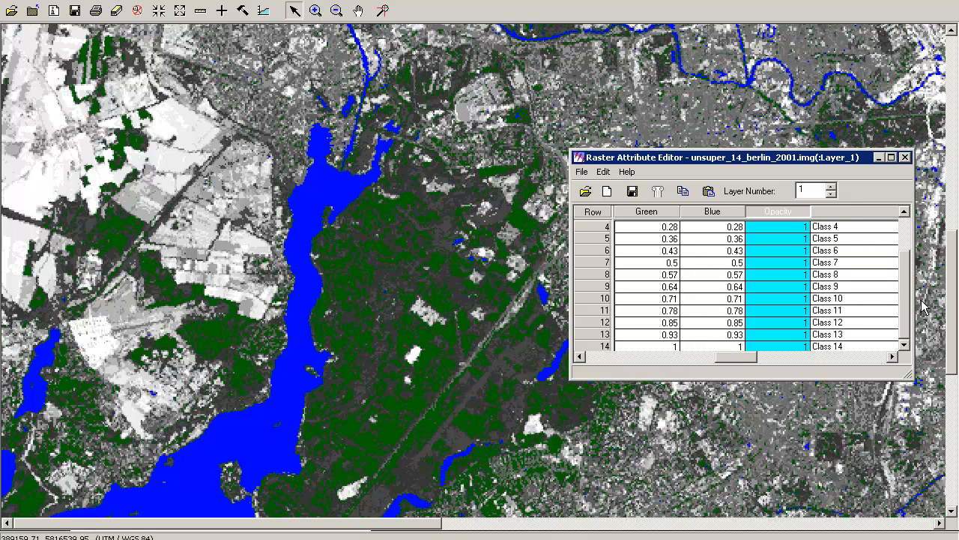
click(223, 11)
drag(473, 277, 27, 192)
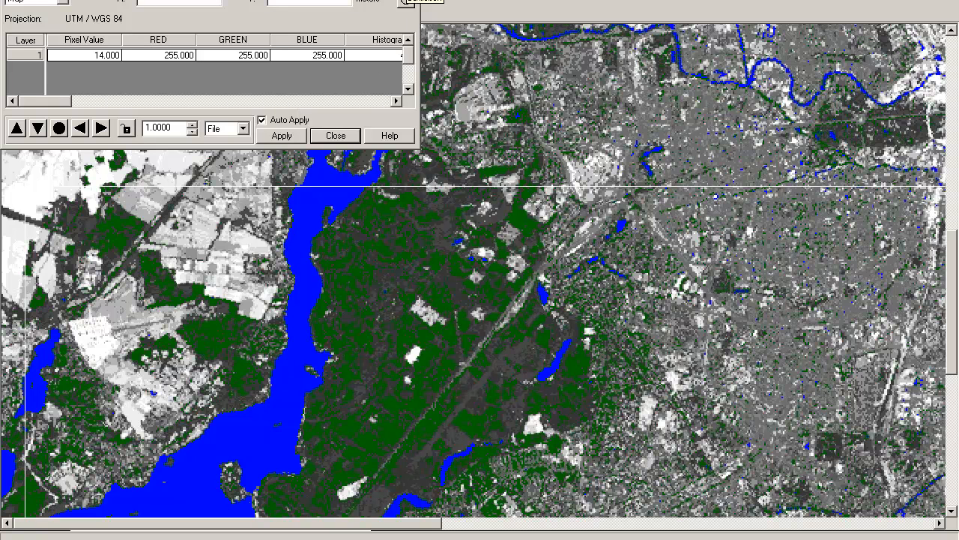
click(336, 135)
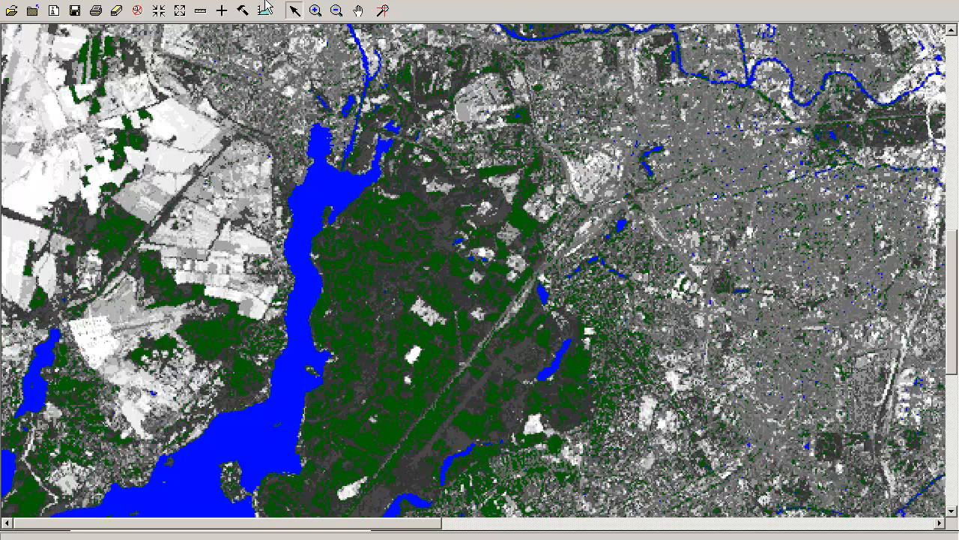
Set the color of classes 14, 13 and 12 to Orange in the raster attributes and close the Raster Attribute Editor
click(120, 1)
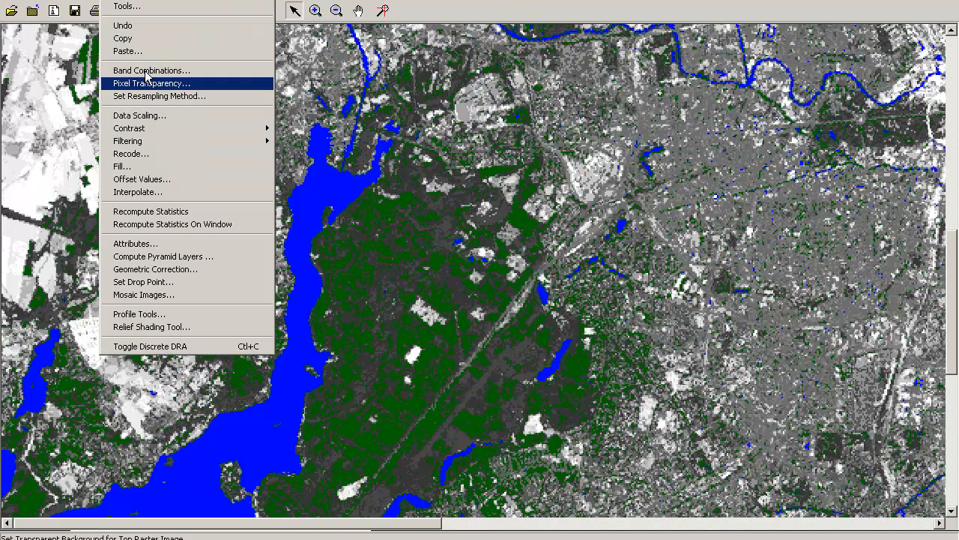
click(169, 246)
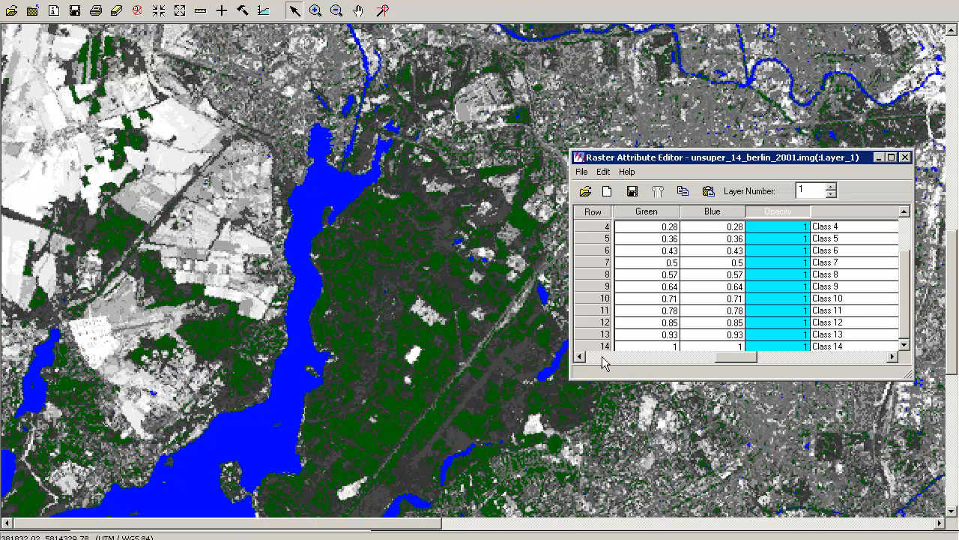
drag(734, 358, 571, 372)
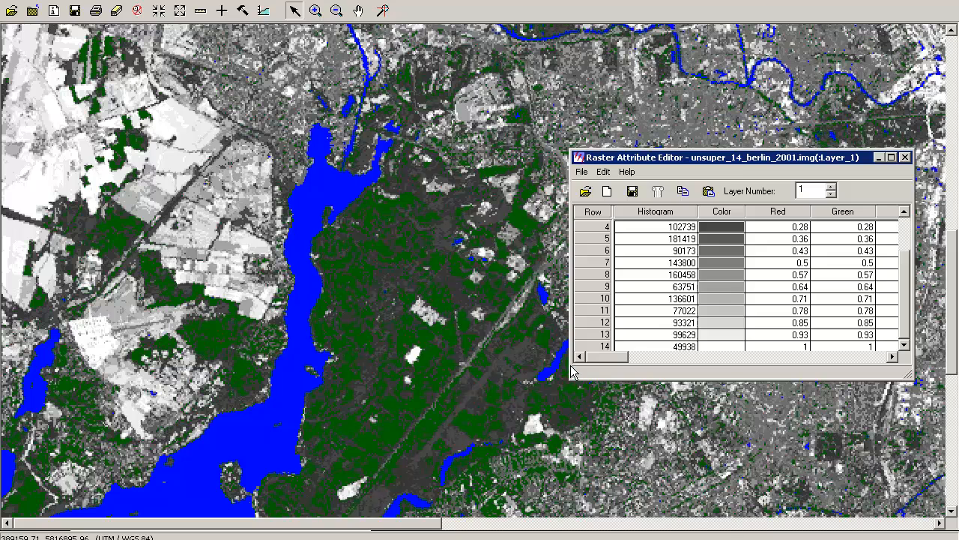
click(723, 347)
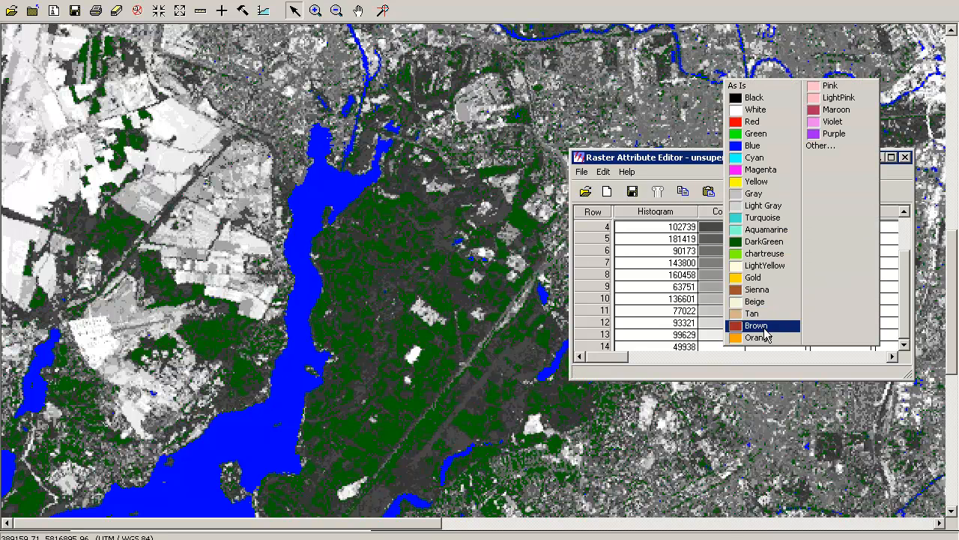
click(758, 337)
click(722, 334)
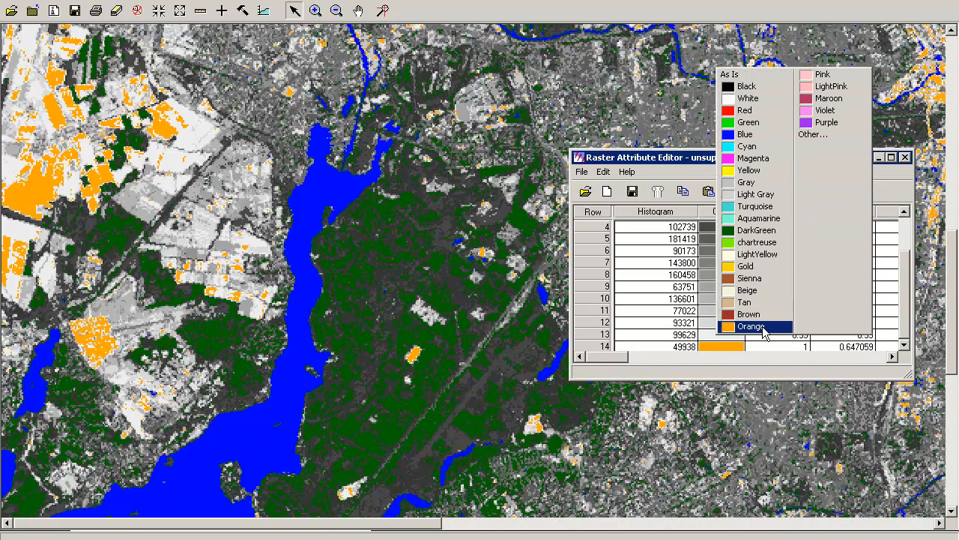
click(758, 327)
click(729, 324)
click(749, 318)
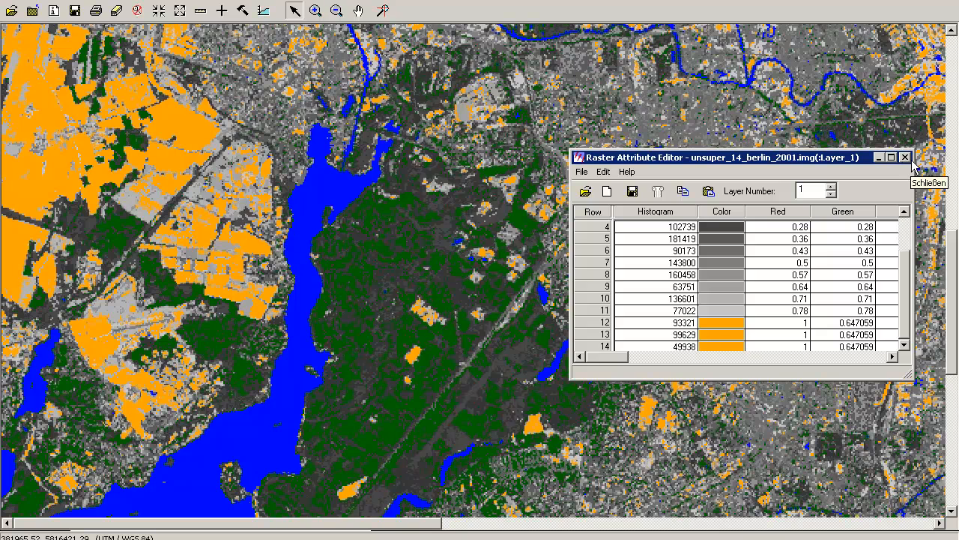
click(905, 157)
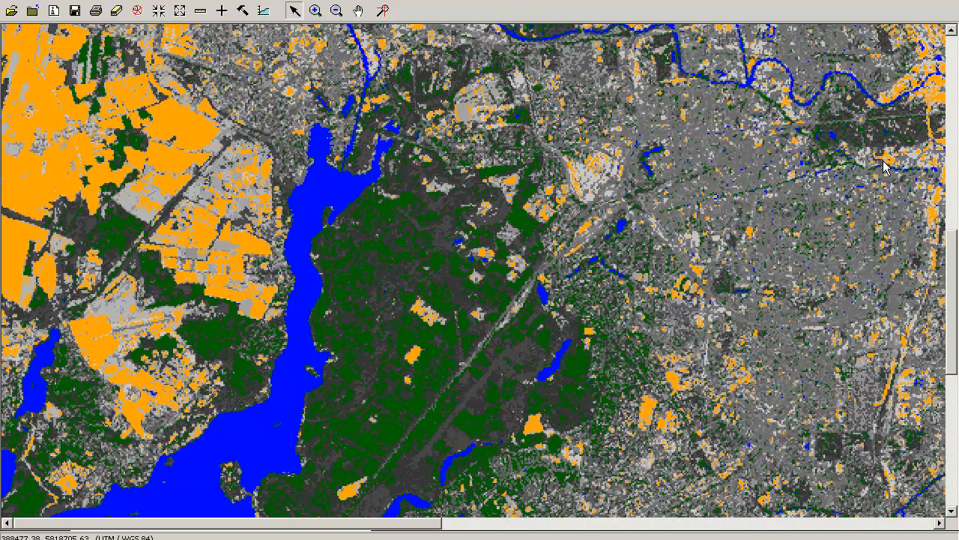
Examine the orange classes across the whole scene and in detail at the round airfield south of the city center
click(337, 10)
click(419, 390)
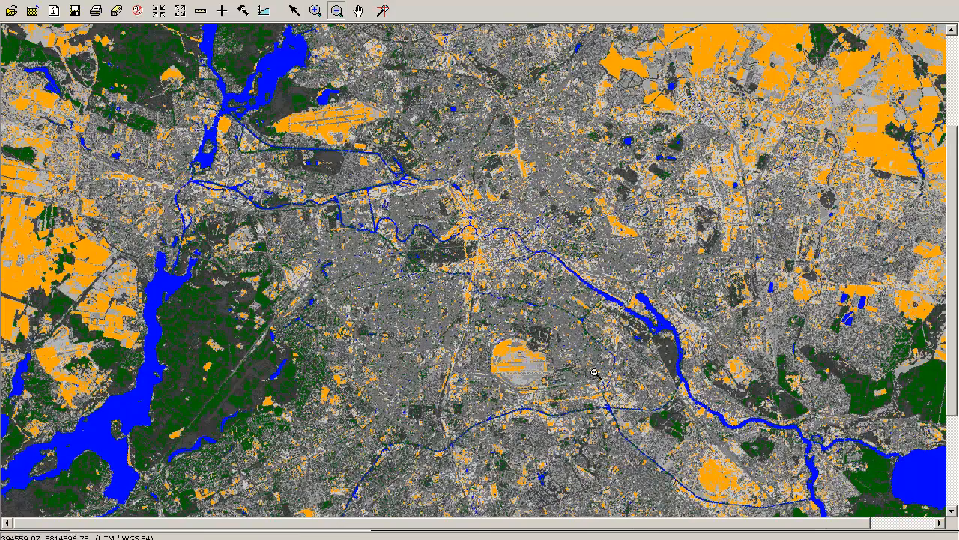
click(90, 329)
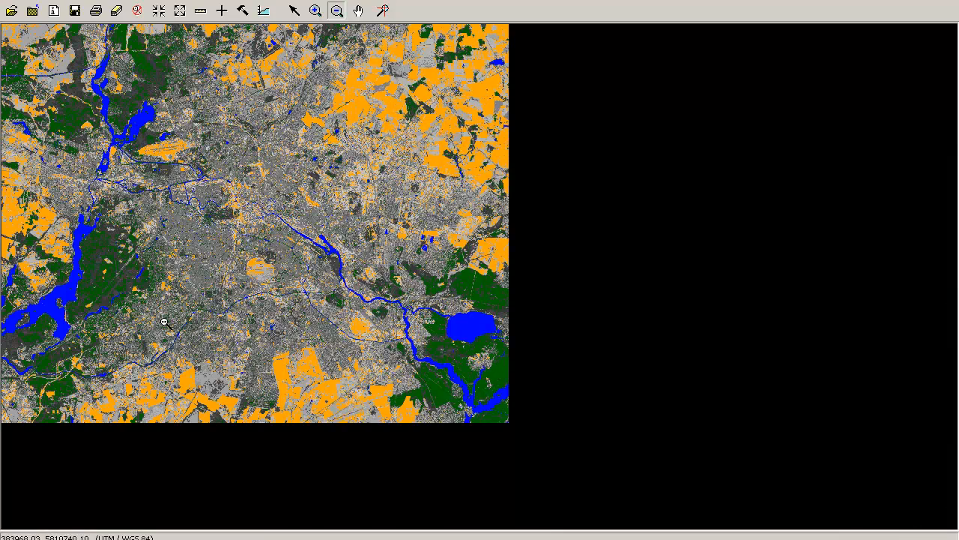
click(315, 11)
drag(150, 132, 351, 325)
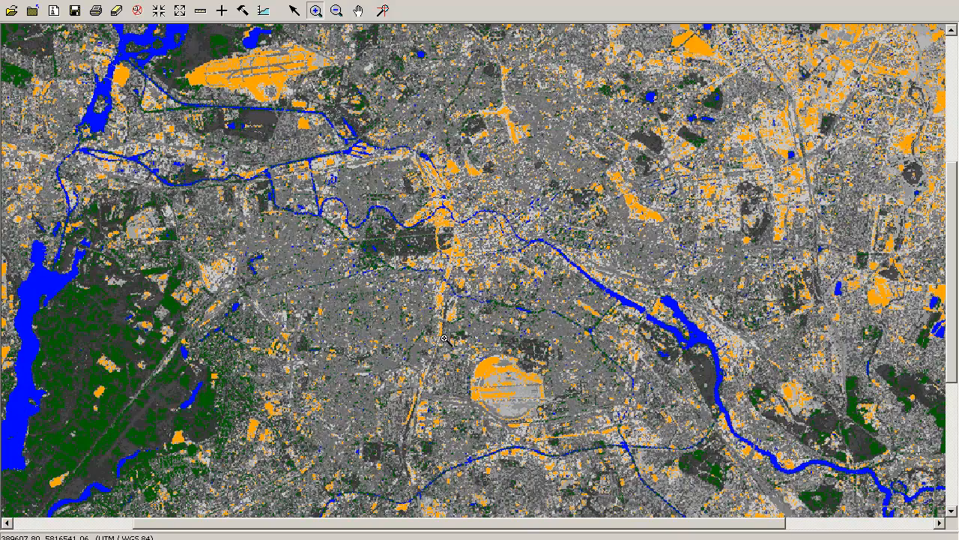
drag(586, 451, 586, 451)
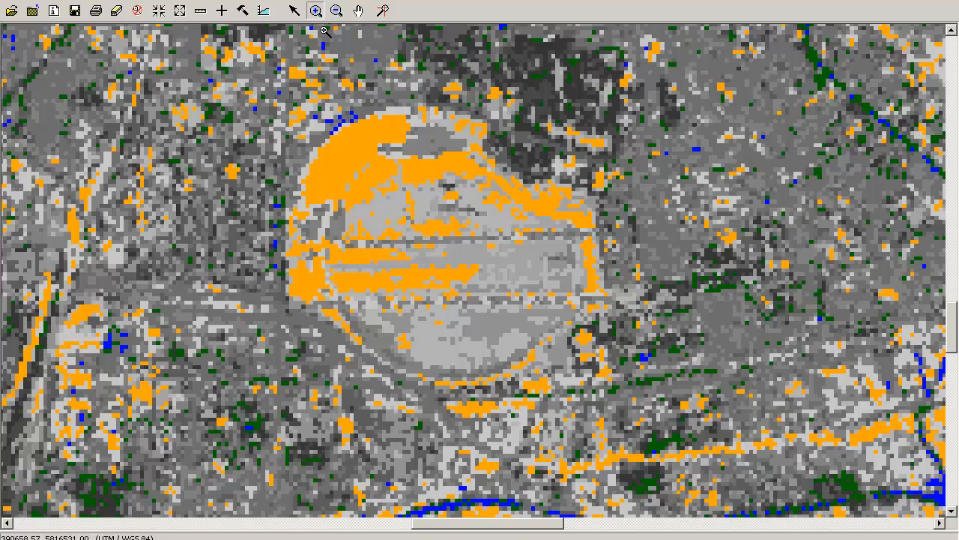
click(336, 10)
click(369, 150)
click(429, 236)
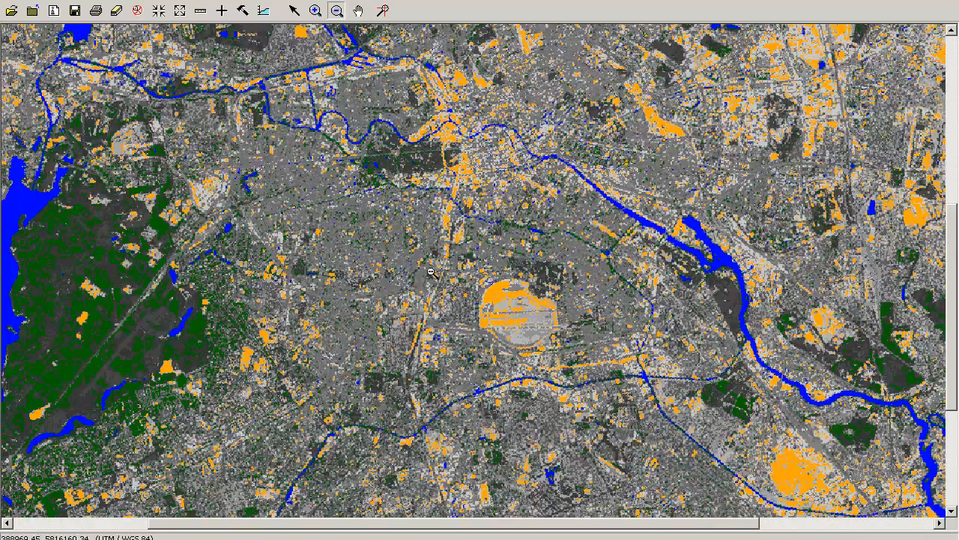
click(417, 278)
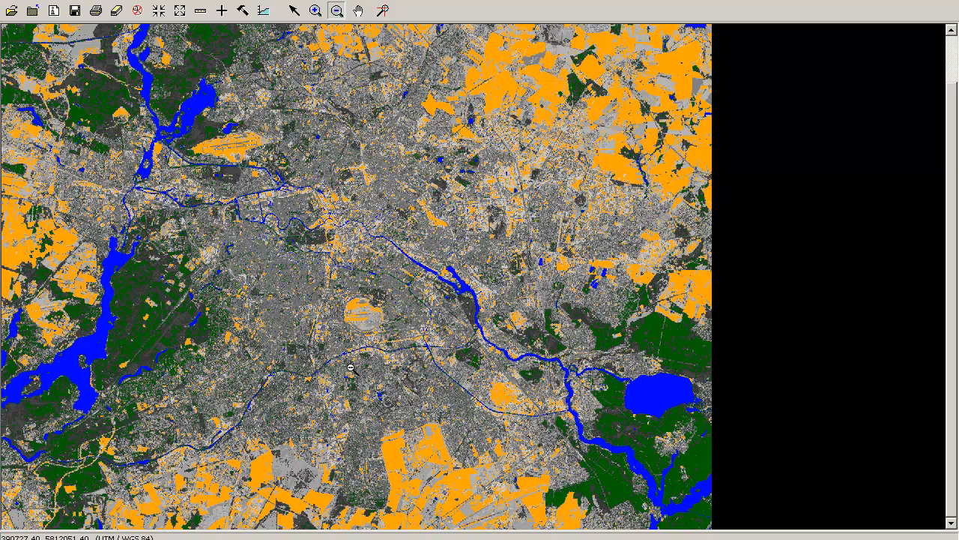
click(315, 10)
drag(334, 291, 392, 338)
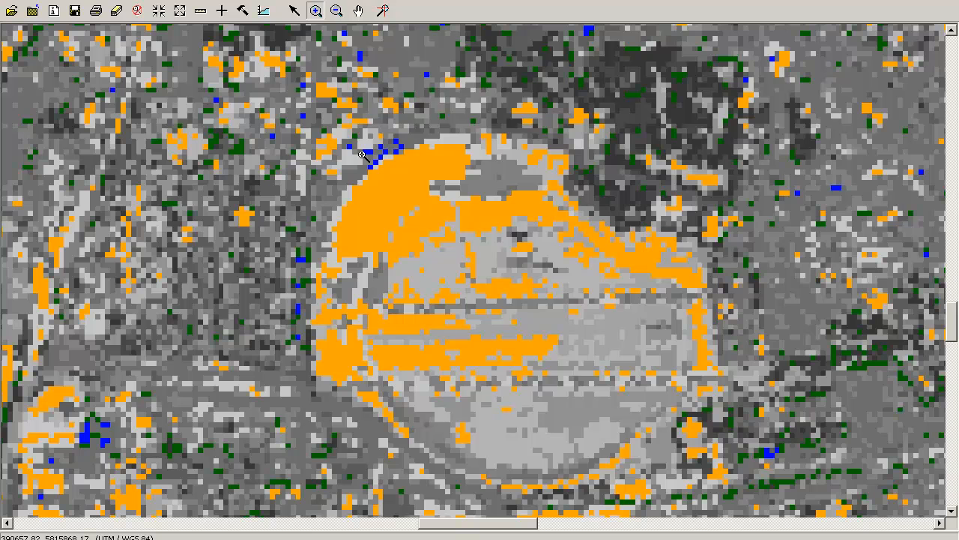
Compare the classification with the underlying image around the western lake and forest using Blend, and maximize the viewer
click(377, 526)
drag(377, 526, 310, 527)
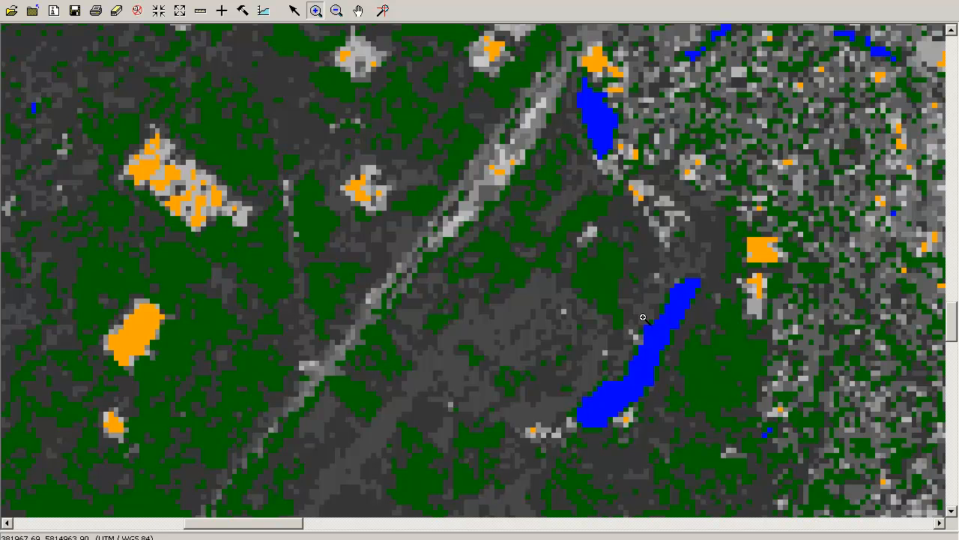
drag(227, 523, 150, 534)
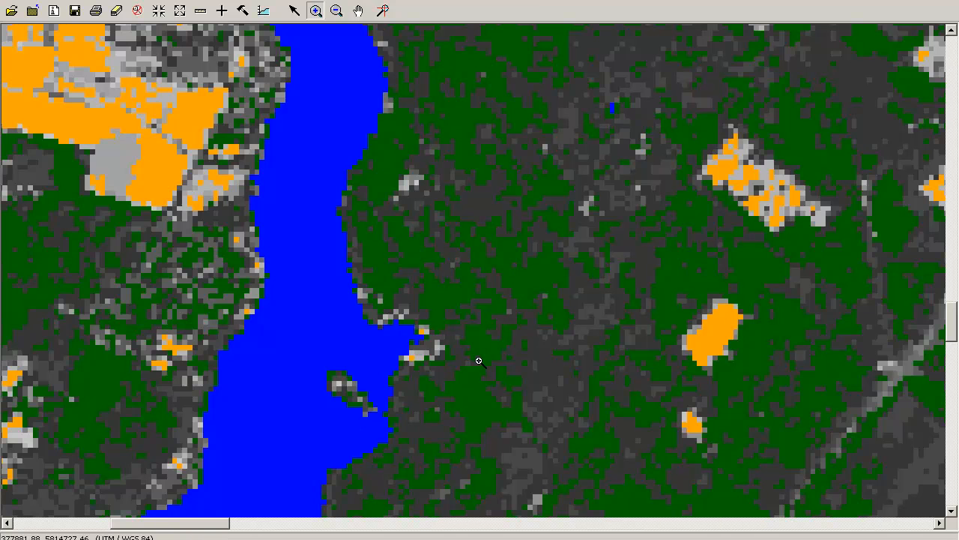
click(57, 3)
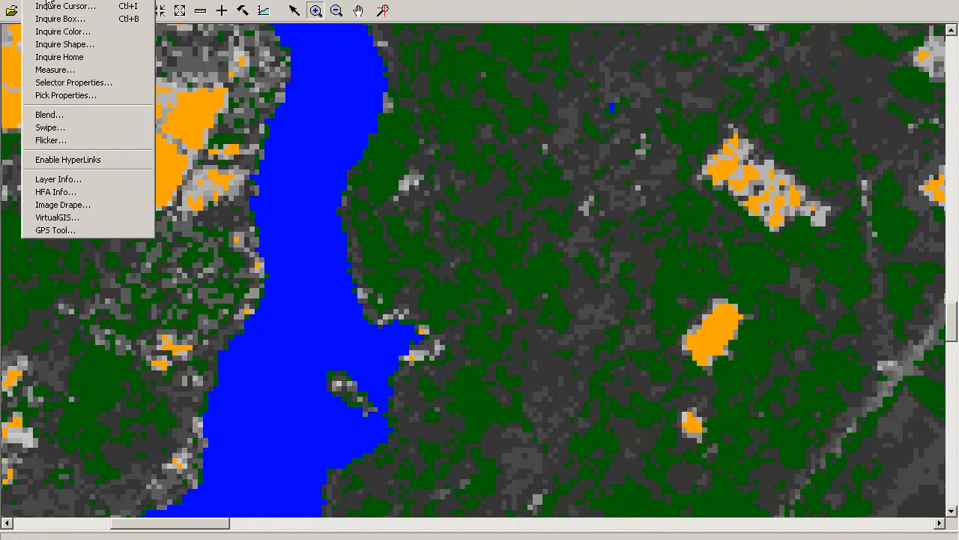
click(46, 115)
mouse_move(498, 155)
mouse_down()
mouse_move(394, 168)
mouse_move(504, 155)
mouse_move(377, 155)
mouse_move(516, 153)
mouse_move(397, 154)
mouse_move(507, 150)
mouse_up()
click(402, 409)
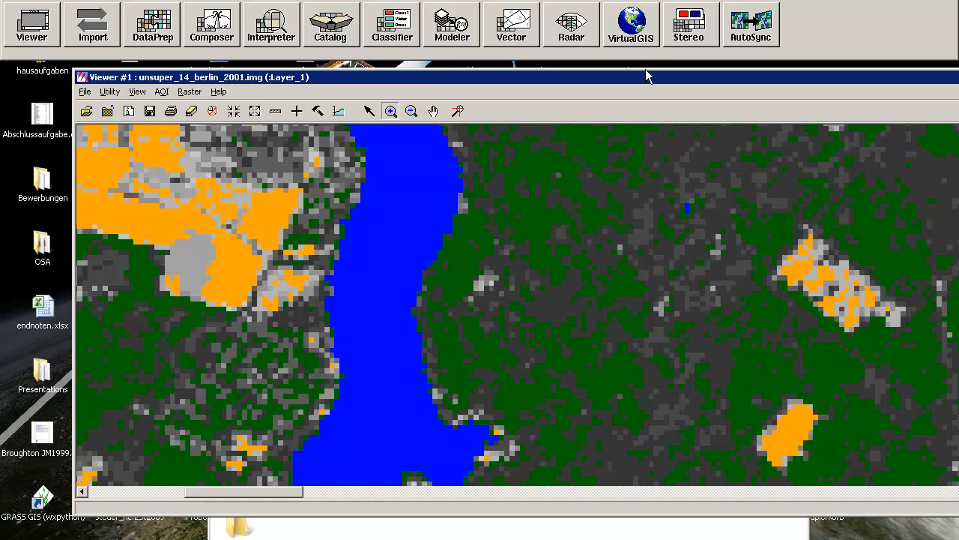
double_click(647, 70)
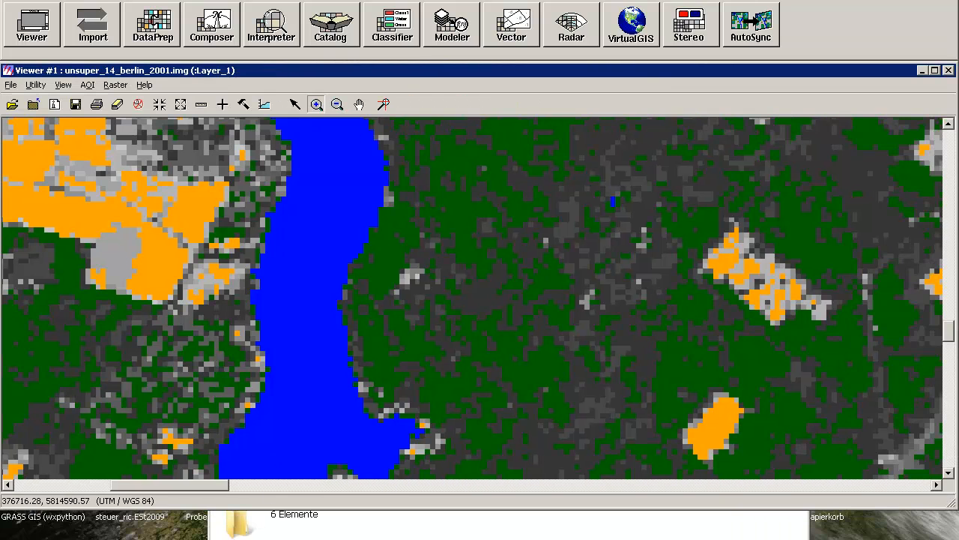